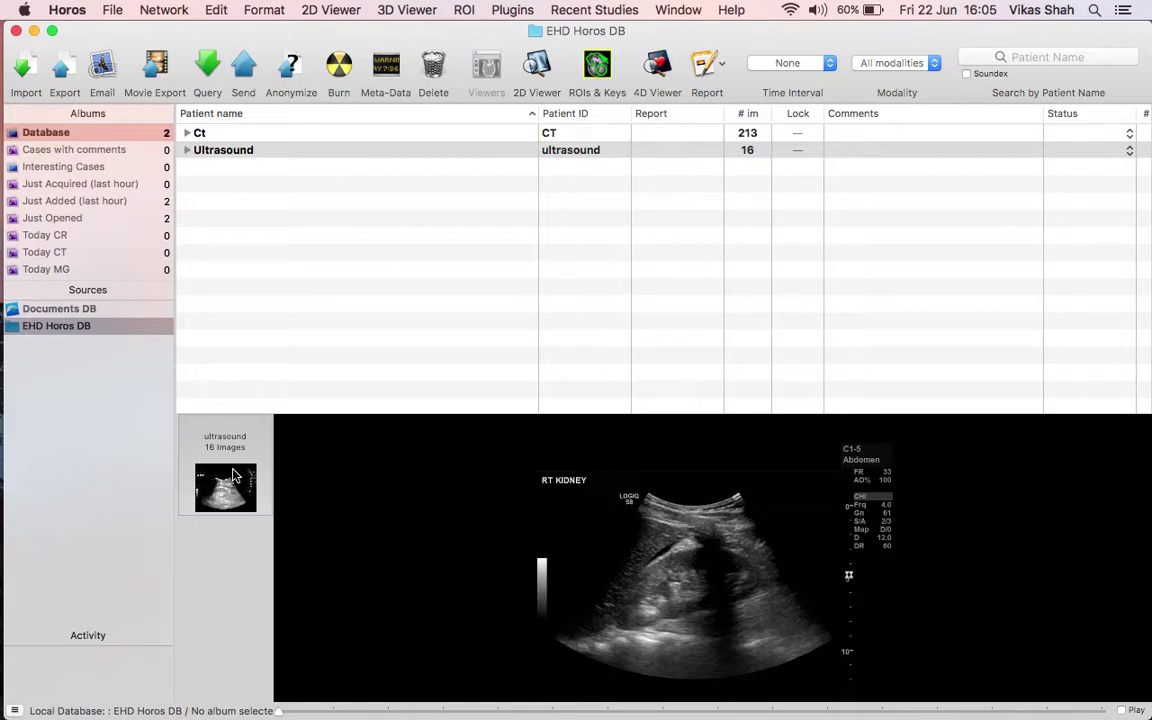
Open the 16-image ultrasound series in the 2D viewer, starting on the RT KIDNEY image
double_click(233, 474)
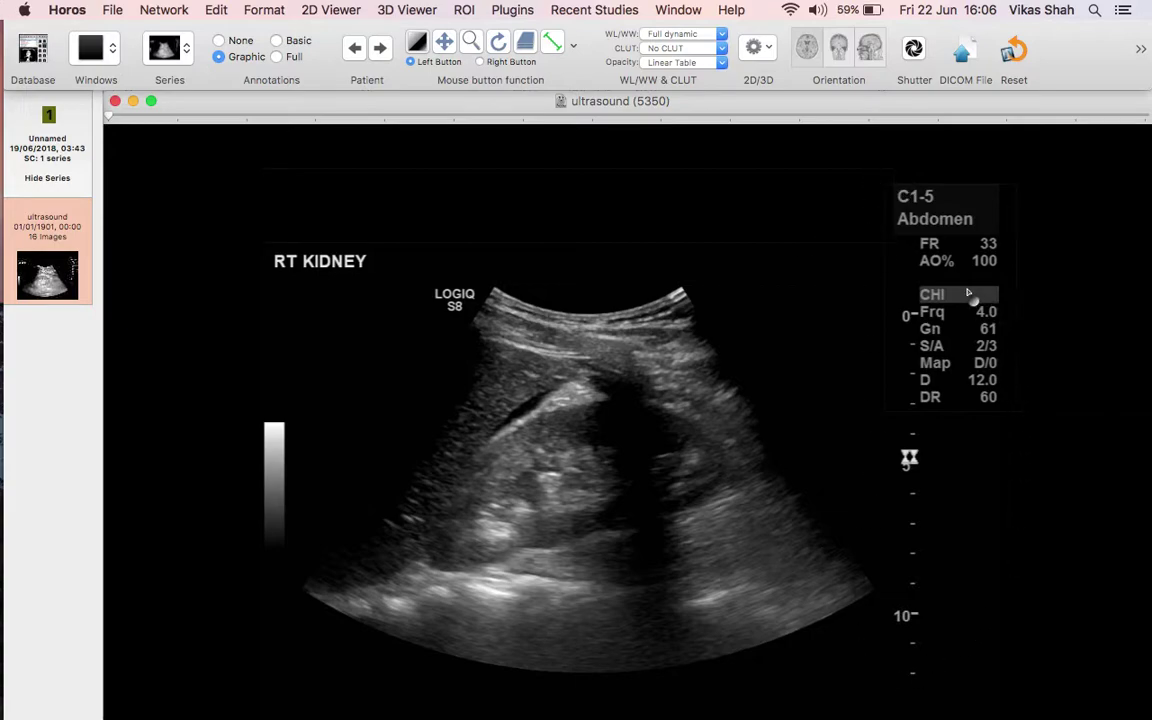
left_click(574, 50)
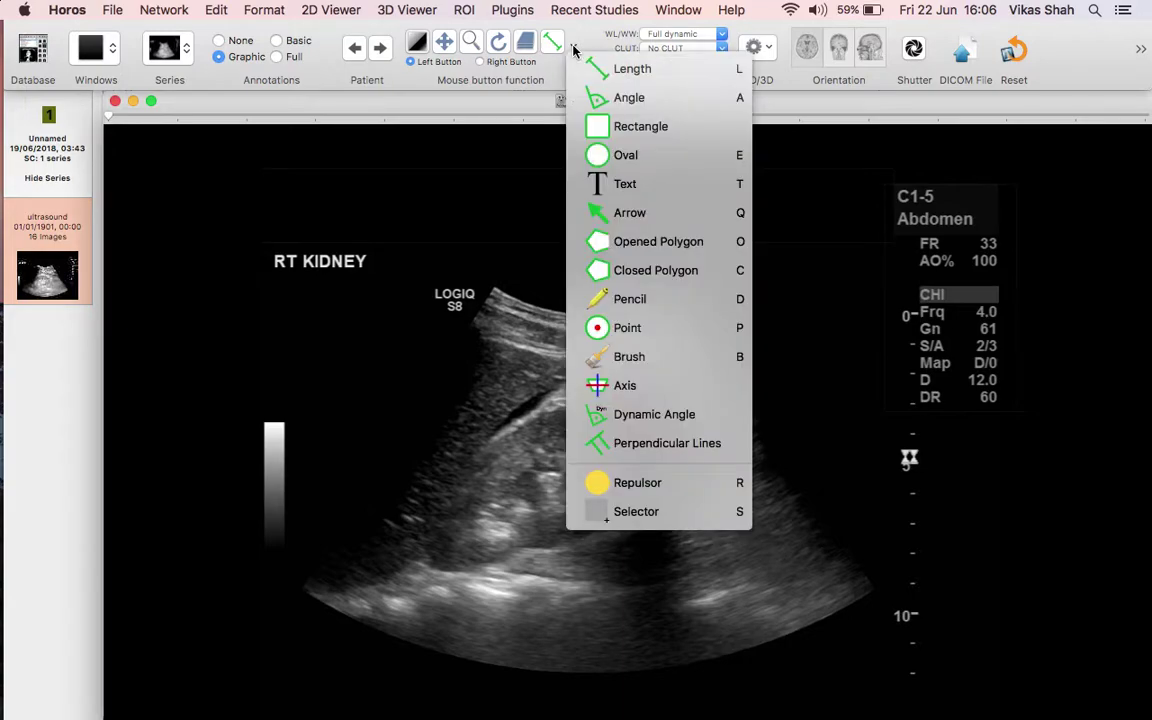
Draw a rectangle ROI over the right-side annotation column and depth scale
left_click(639, 127)
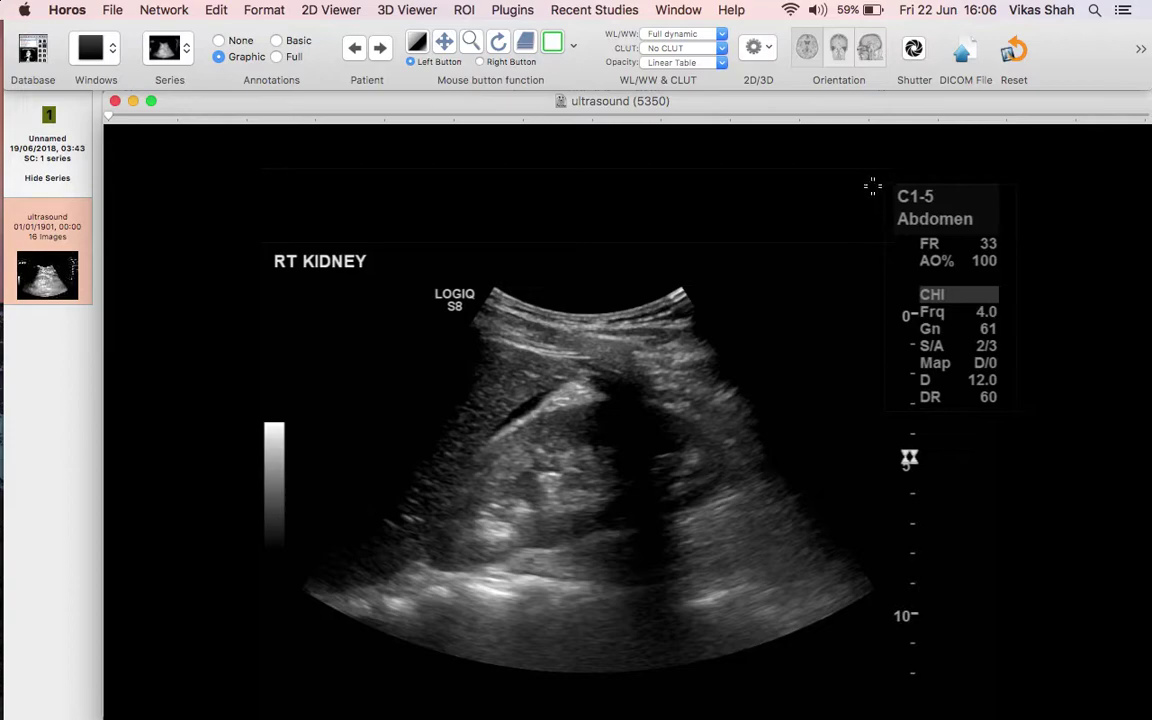
left_click_drag(1087, 295, 912, 295)
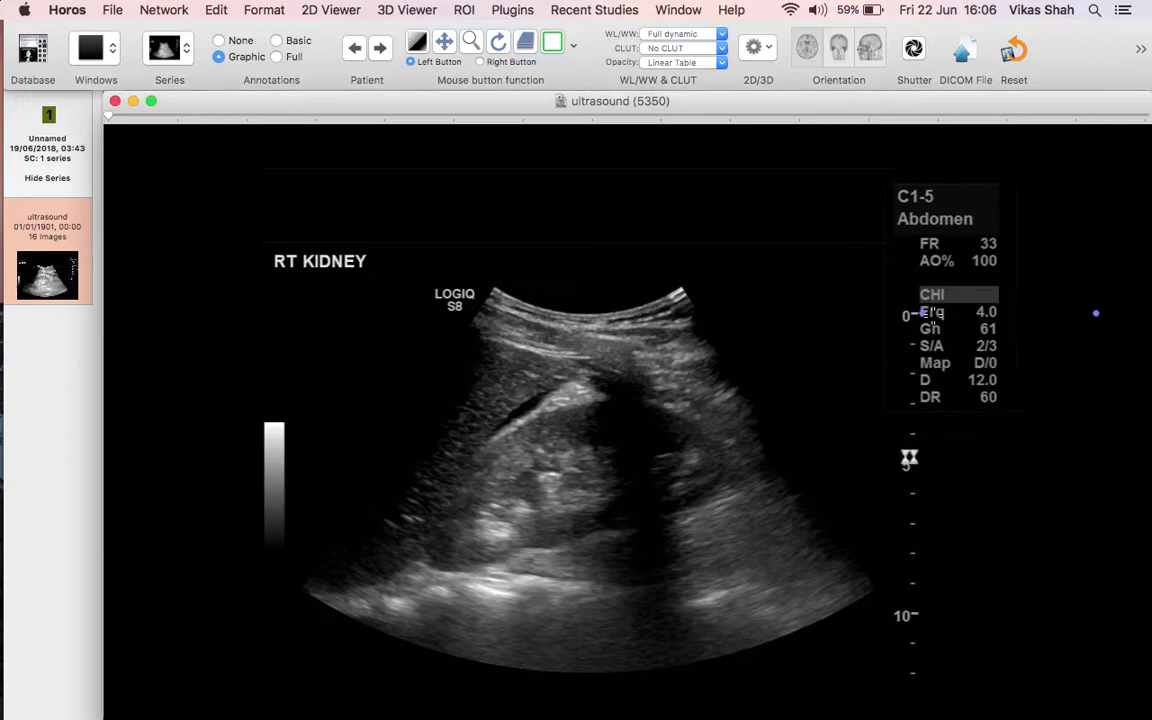
mouse_move(871, 163)
left_mouse_down()
mouse_move(949, 488)
mouse_move(1025, 687)
left_mouse_up()
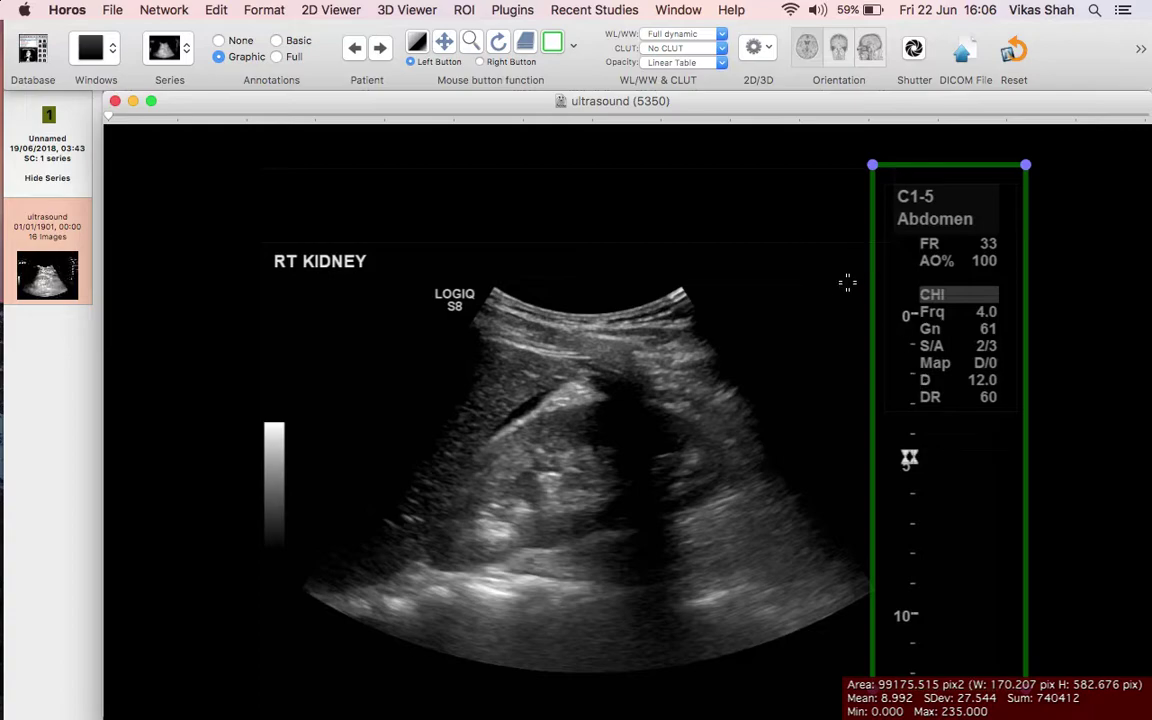
left_click(465, 11)
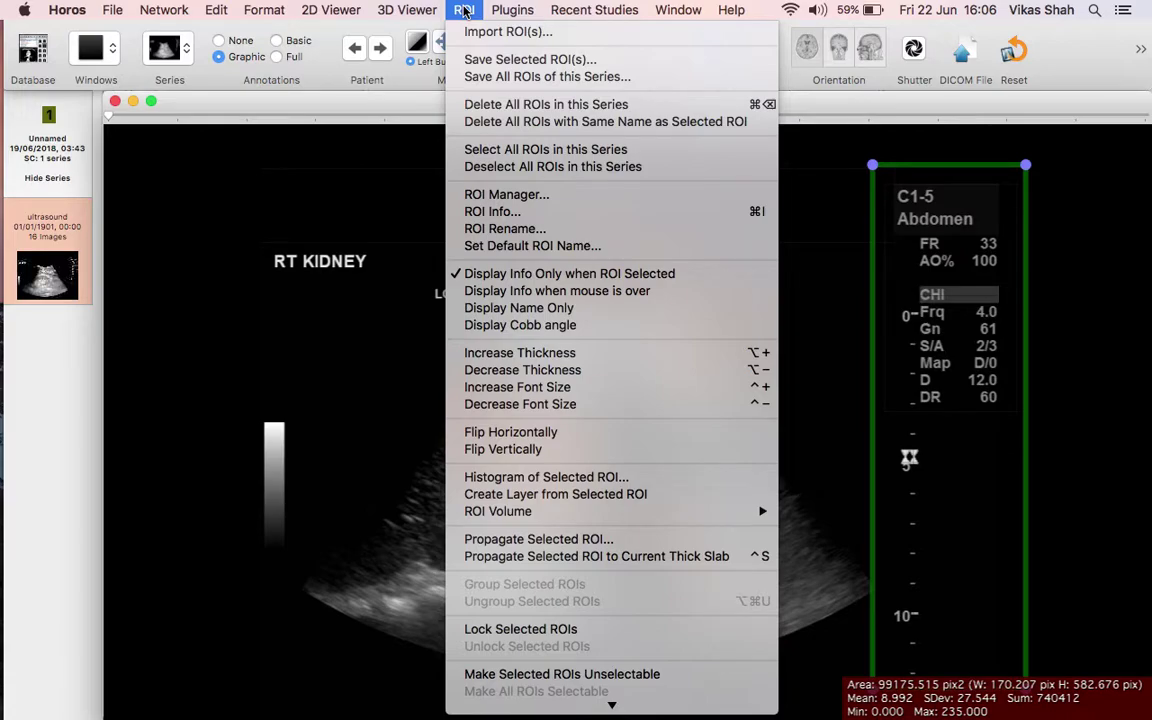
Give the rectangle ROI a Licorice black outline at minimum thickness
left_click(505, 213)
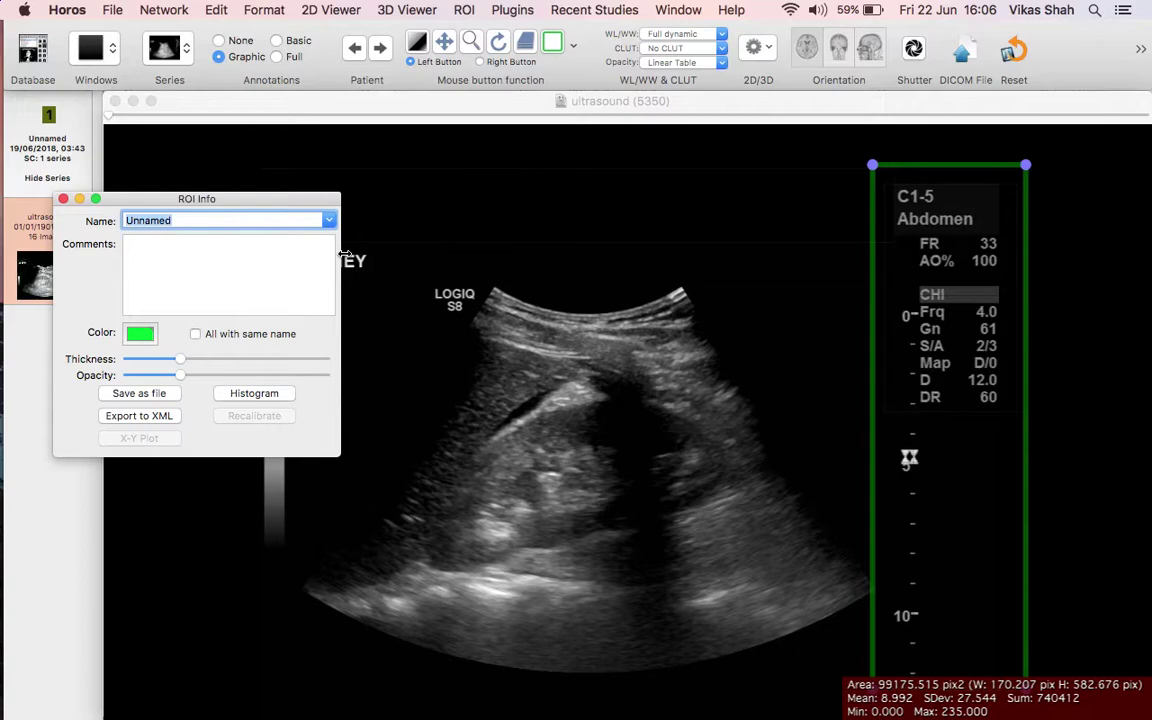
left_click(143, 340)
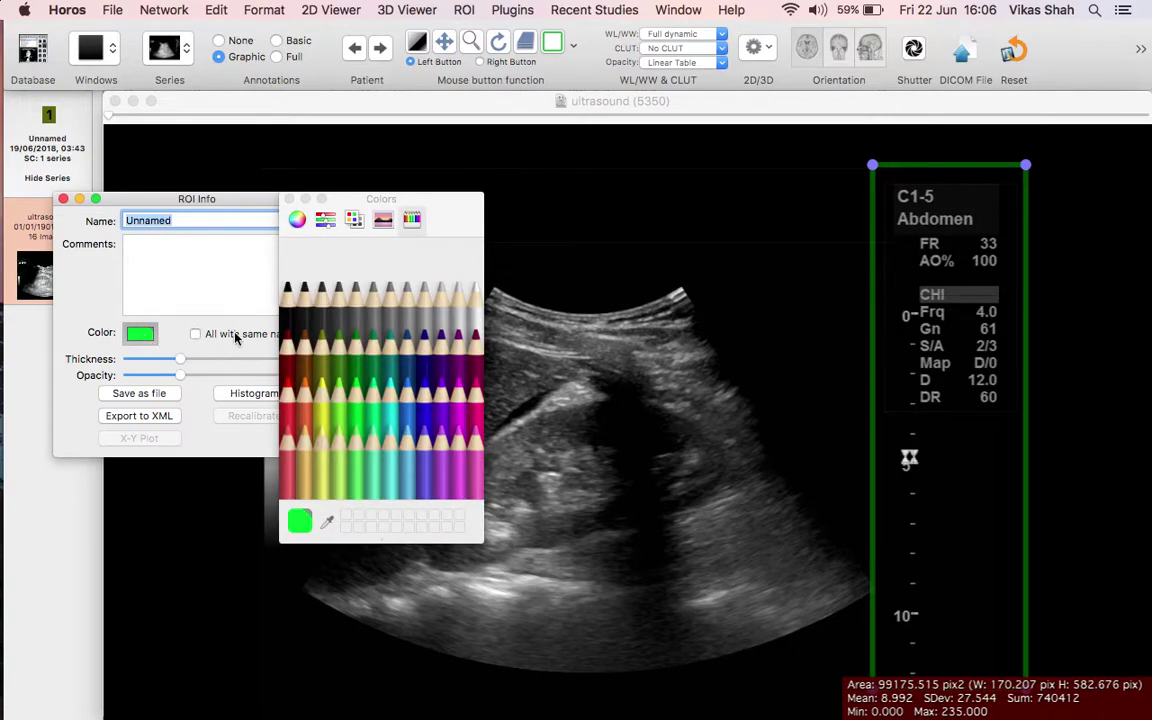
left_click(289, 308)
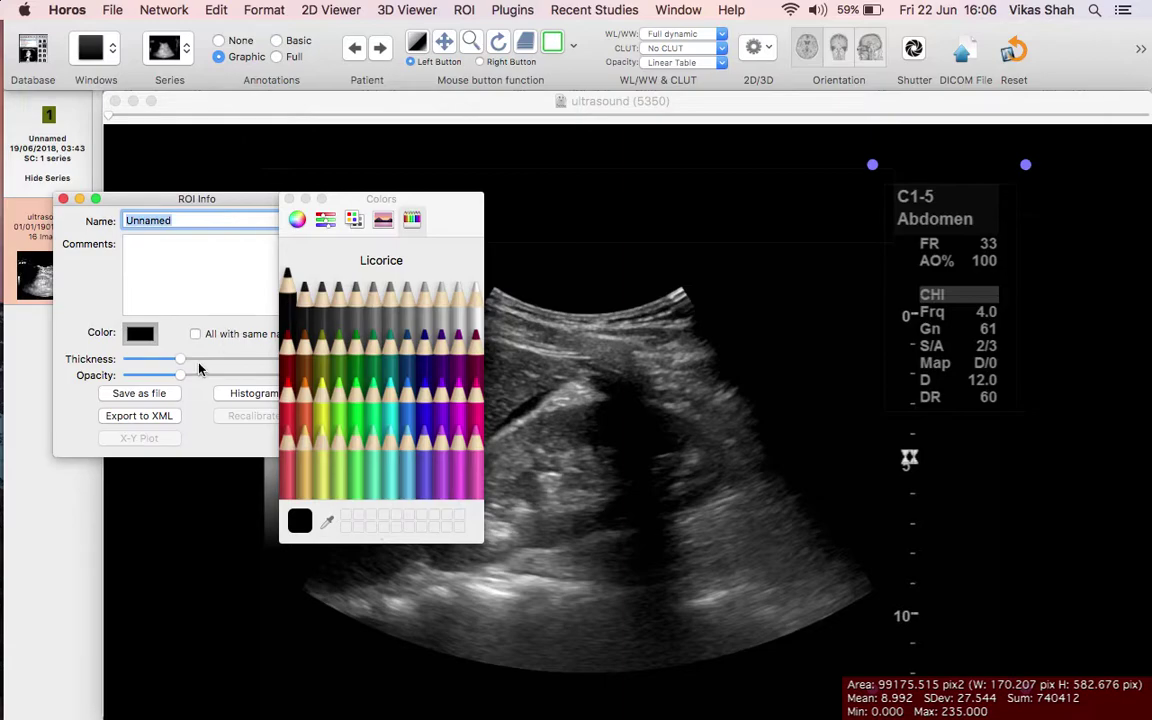
left_click_drag(180, 362, 128, 362)
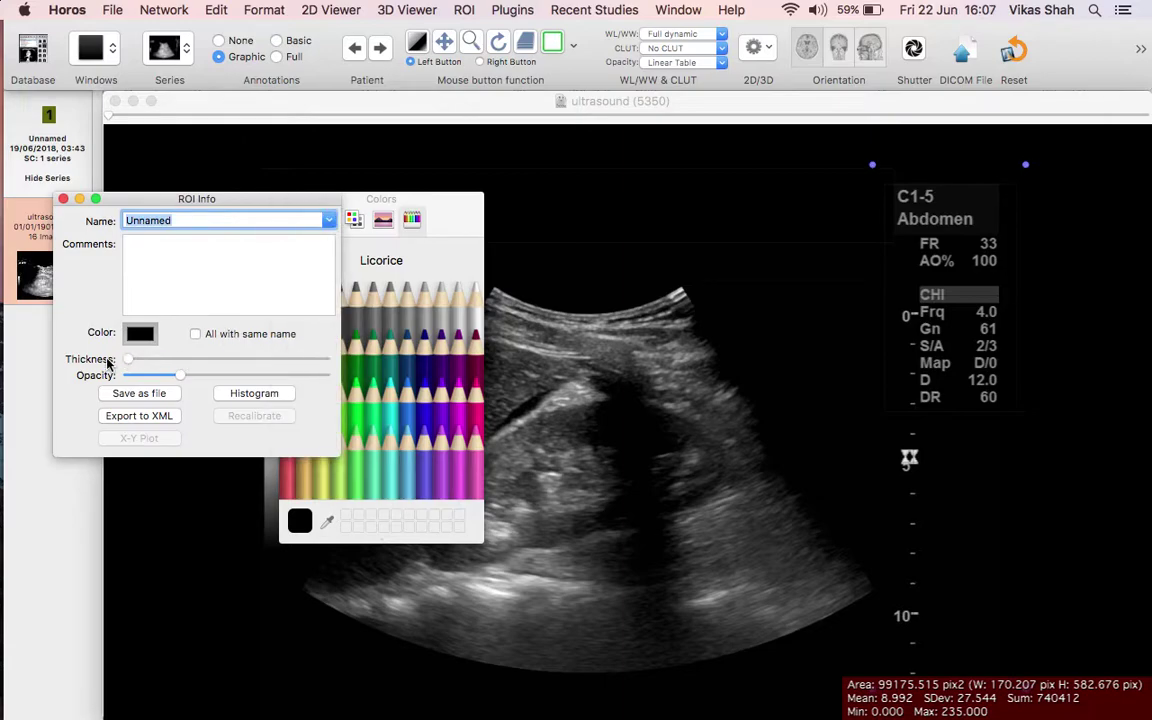
left_click(63, 199)
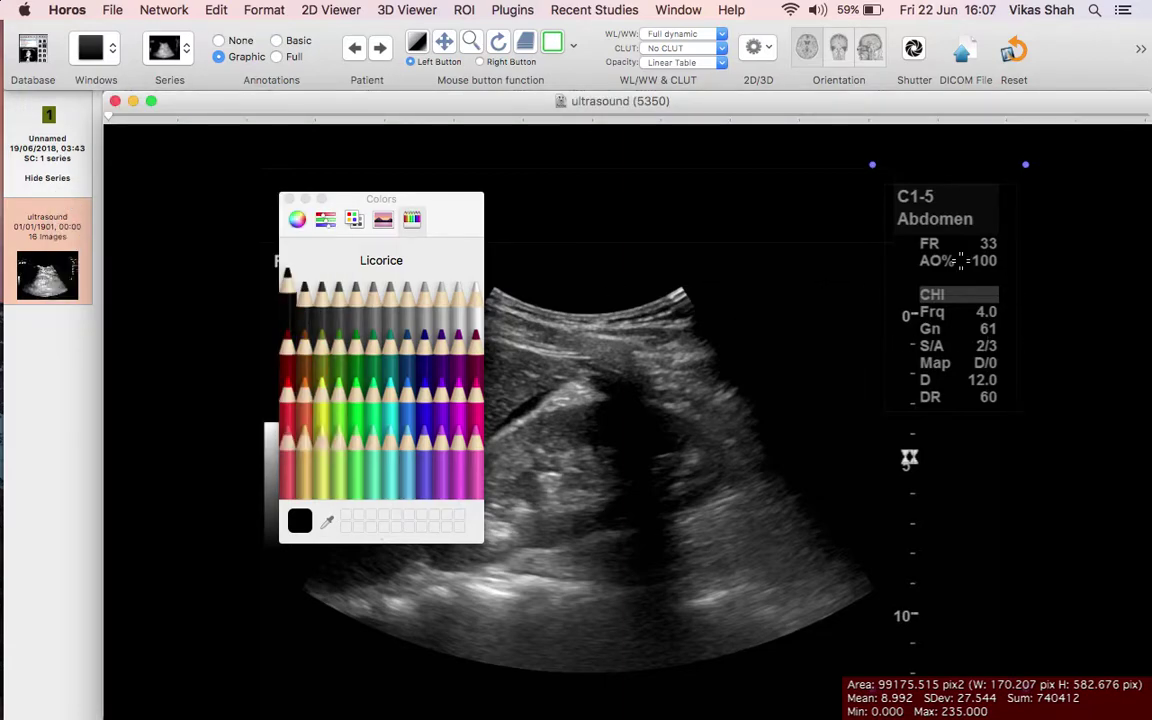
left_click(288, 199)
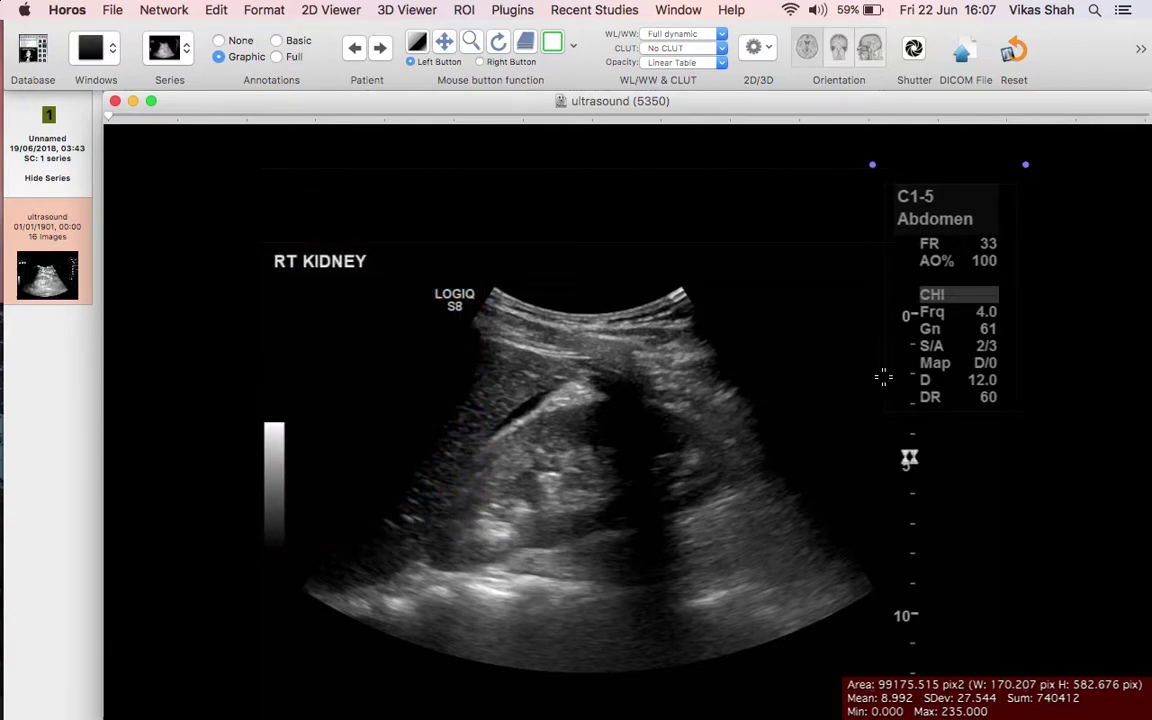
left_click(464, 10)
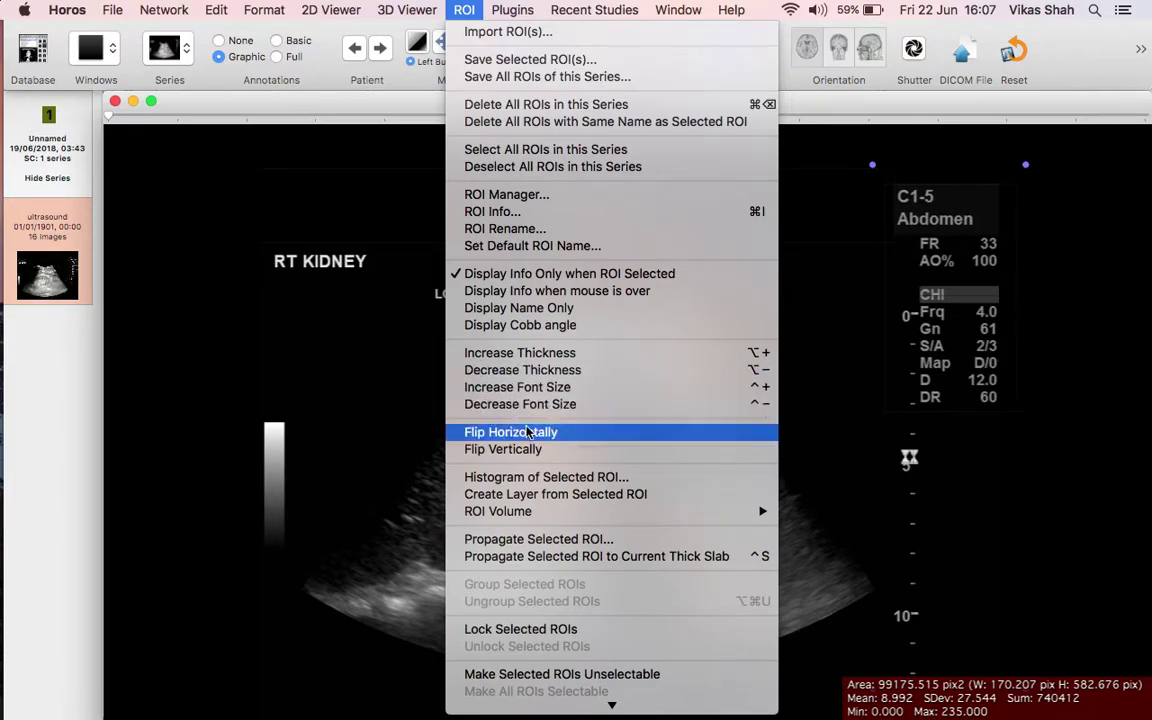
Duplicate the rectangle across the entire series and set pixels inside the ROIs to 0
left_click(530, 540)
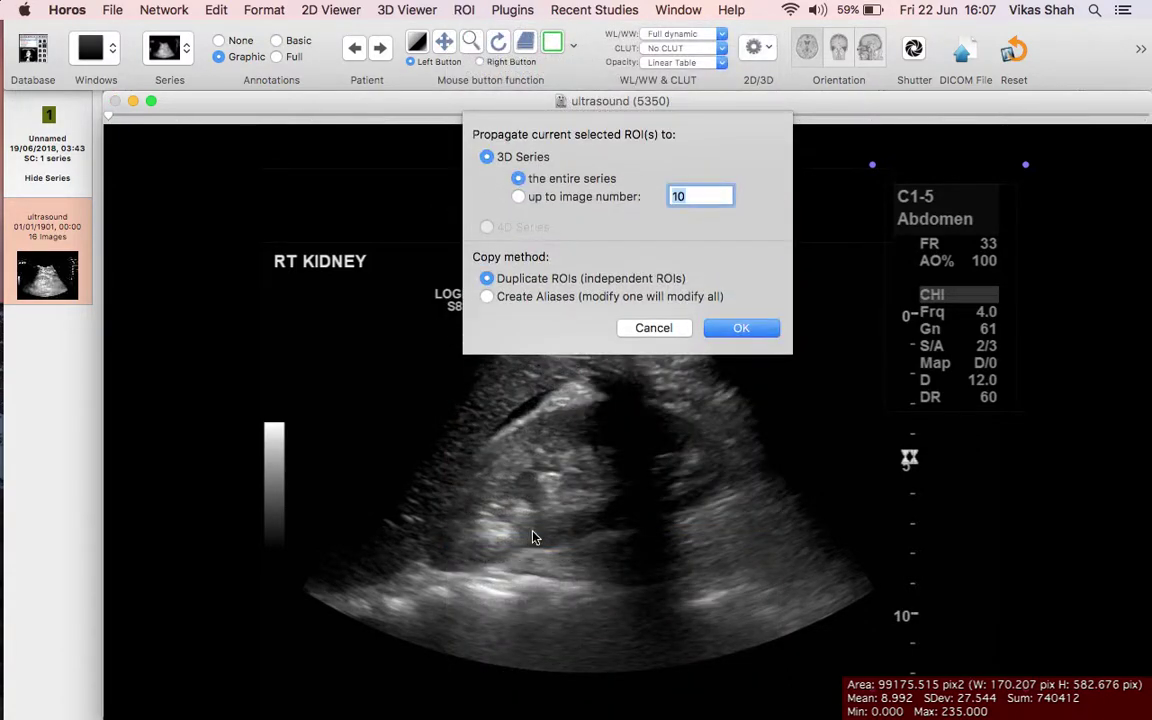
left_click(729, 330)
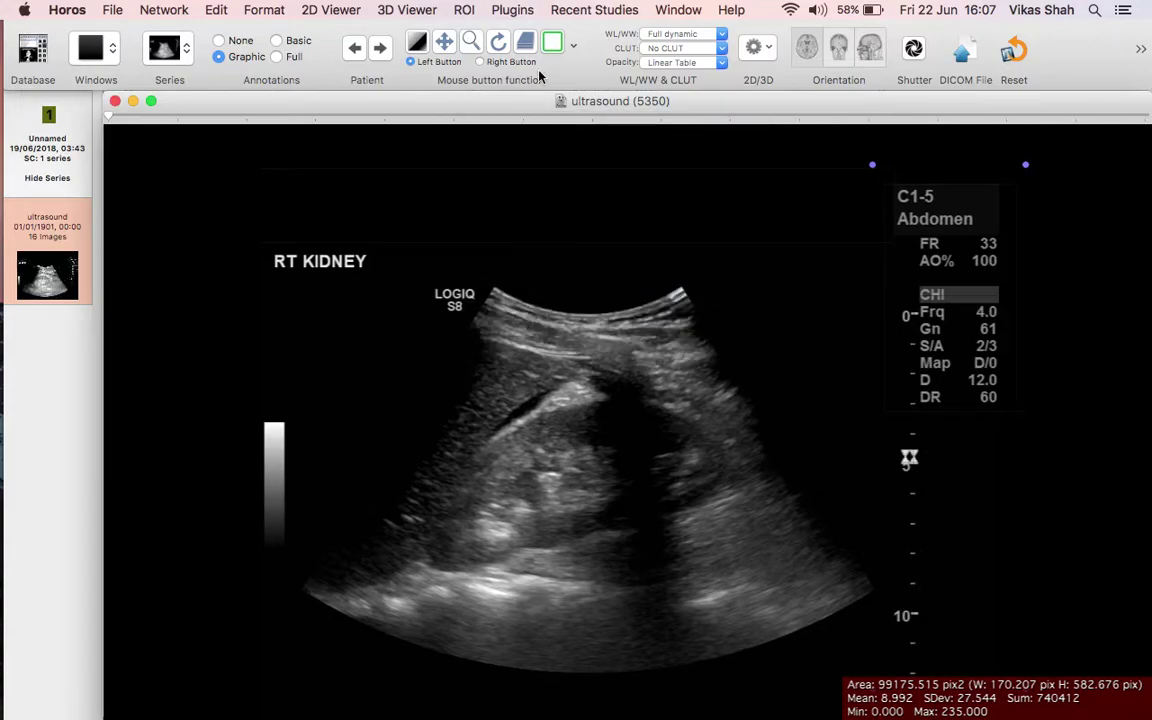
left_click(466, 9)
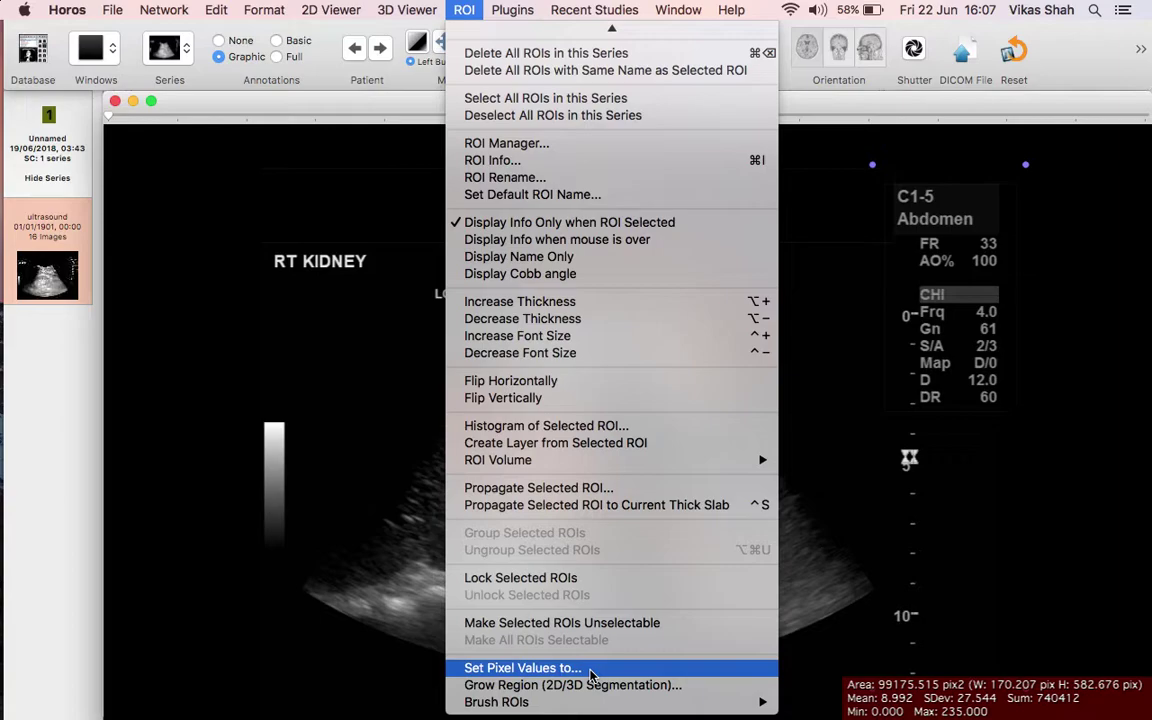
left_click(590, 676)
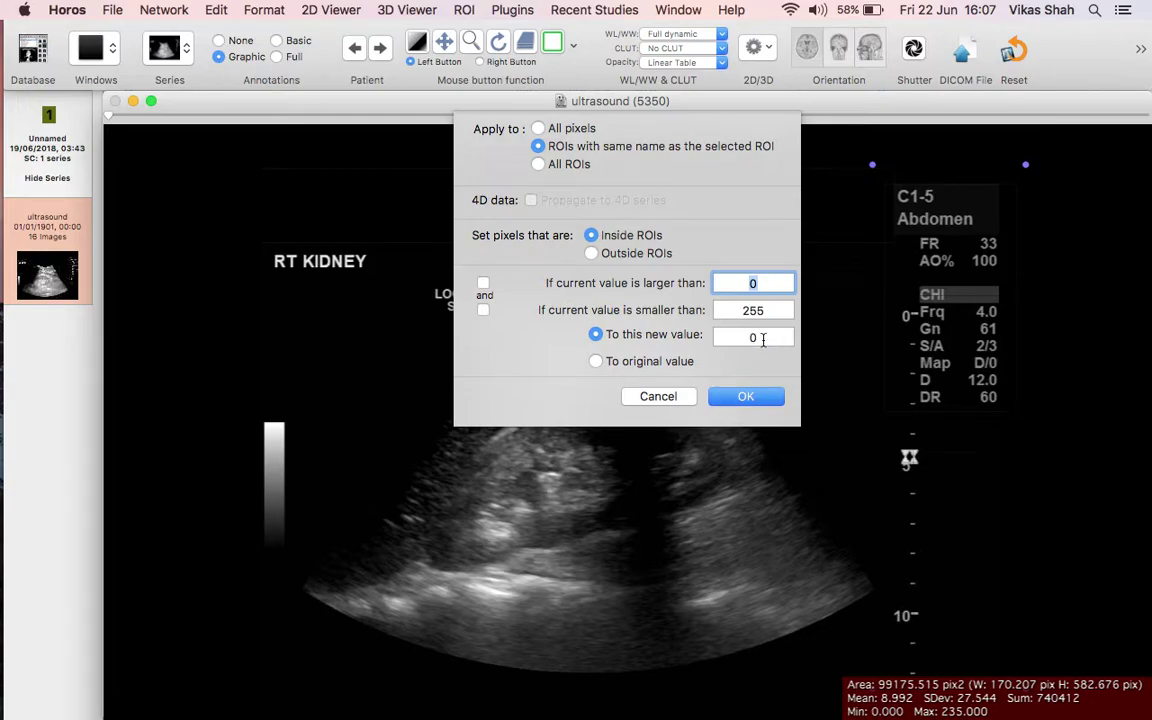
left_click(745, 397)
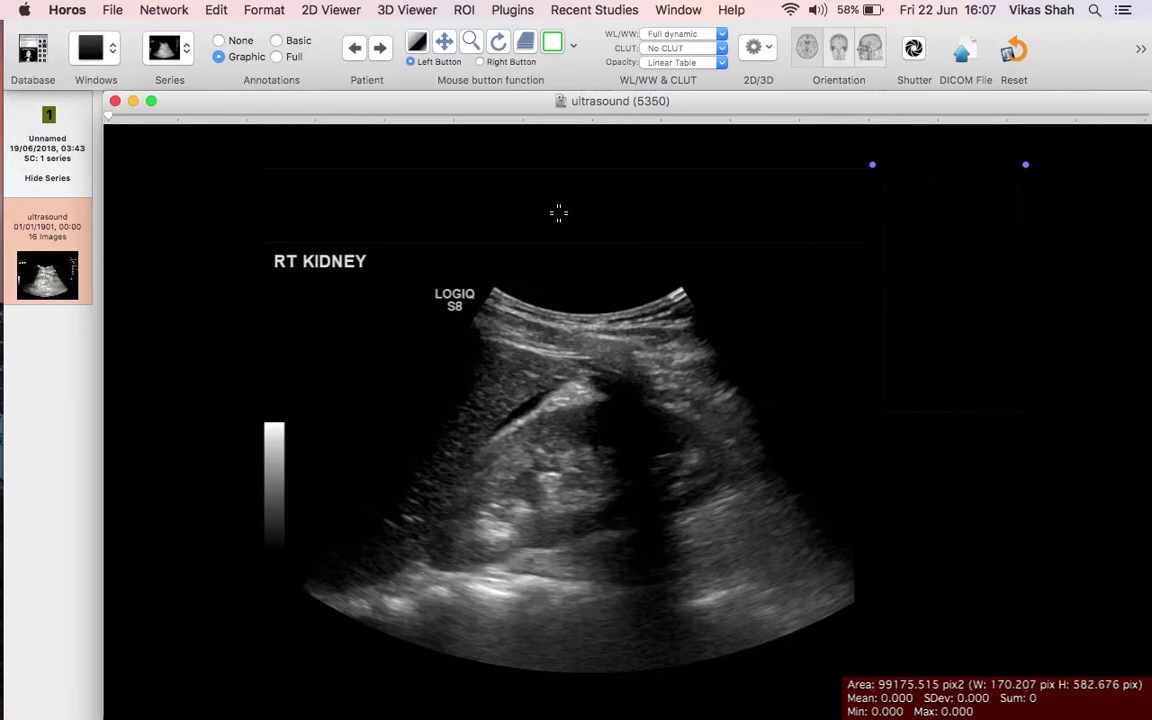
left_click(537, 210)
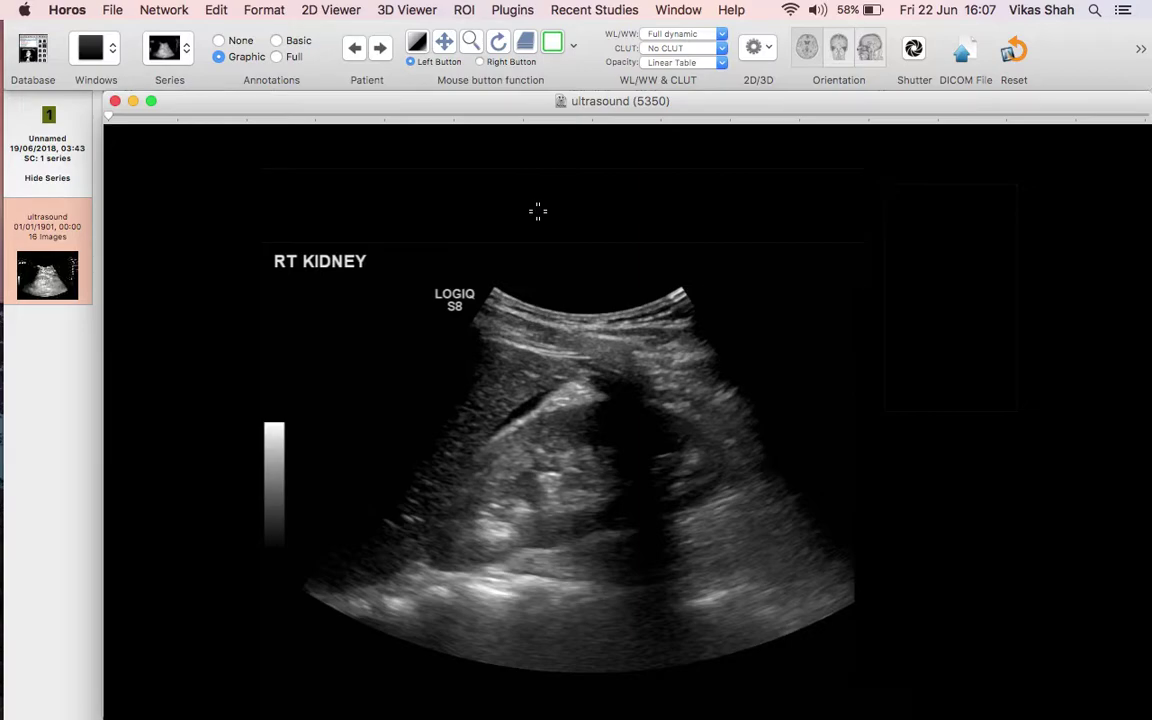
Scroll through the BLADDER and RIGHT images to check the annotation column is blanked
scroll(537, 210, "down", 6)
scroll(537, 210, "up", 4)
scroll(537, 210, "down", 5)
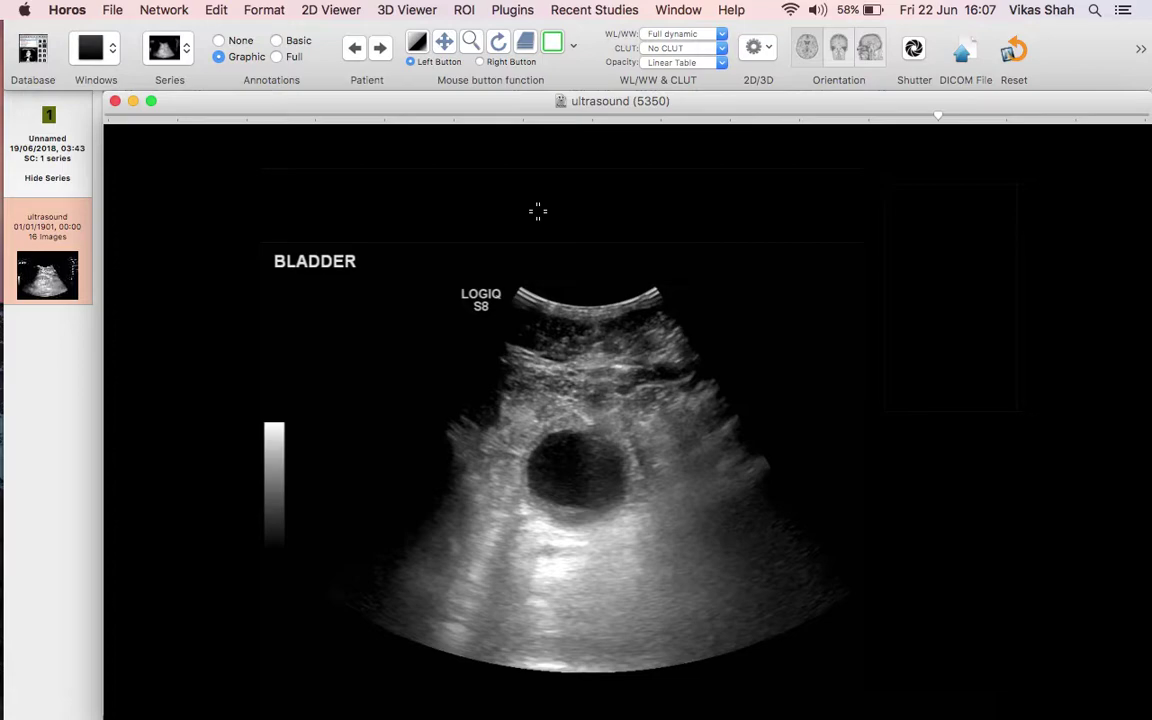
scroll(537, 210, "up", 9)
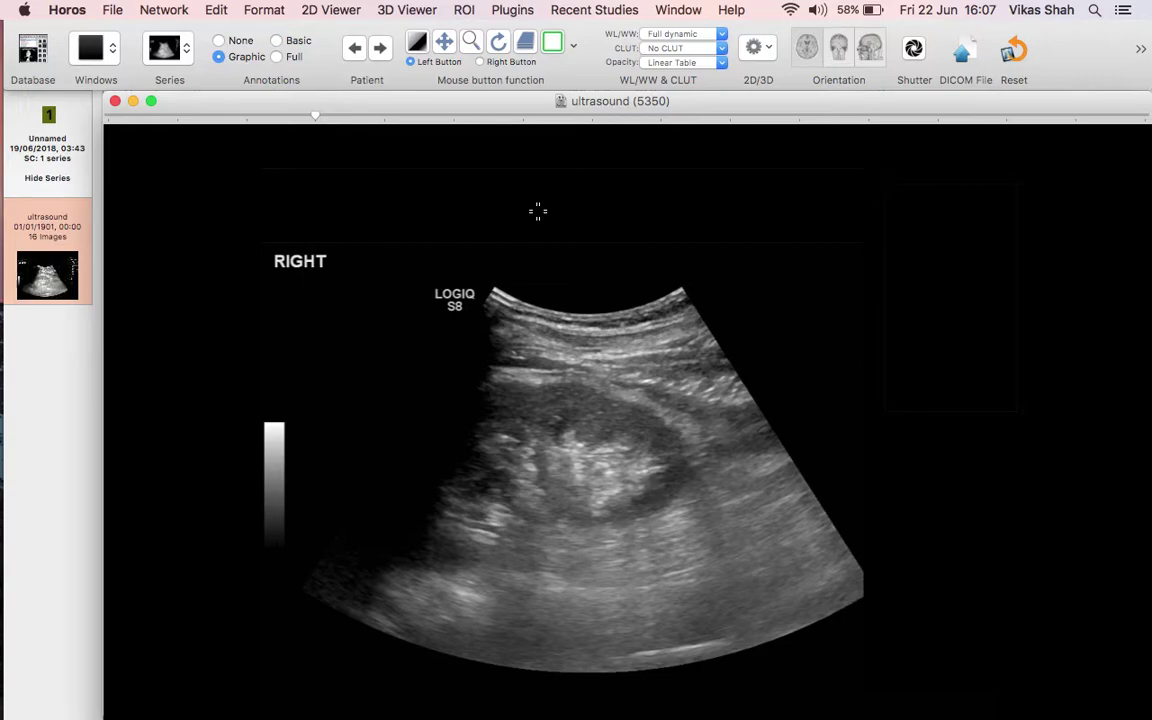
left_click(563, 49)
Apply a rectangular shutter around the kidney, blacking out everything outside it across the series
left_click(640, 123)
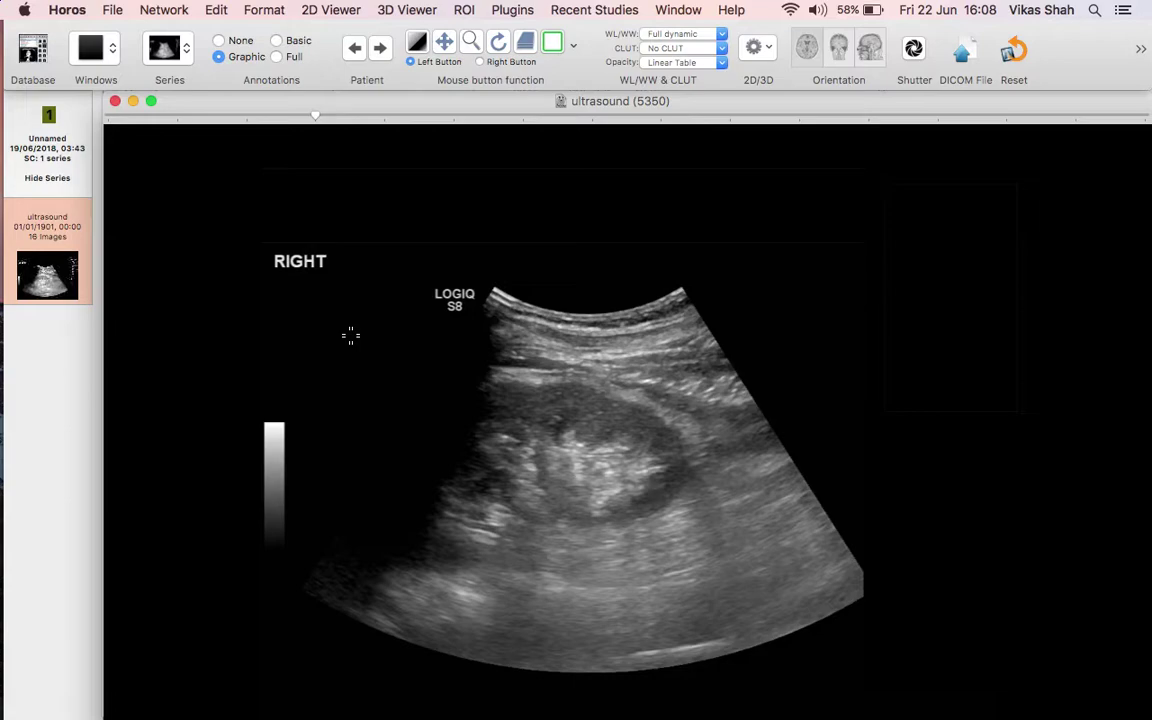
left_click_drag(355, 336, 698, 553)
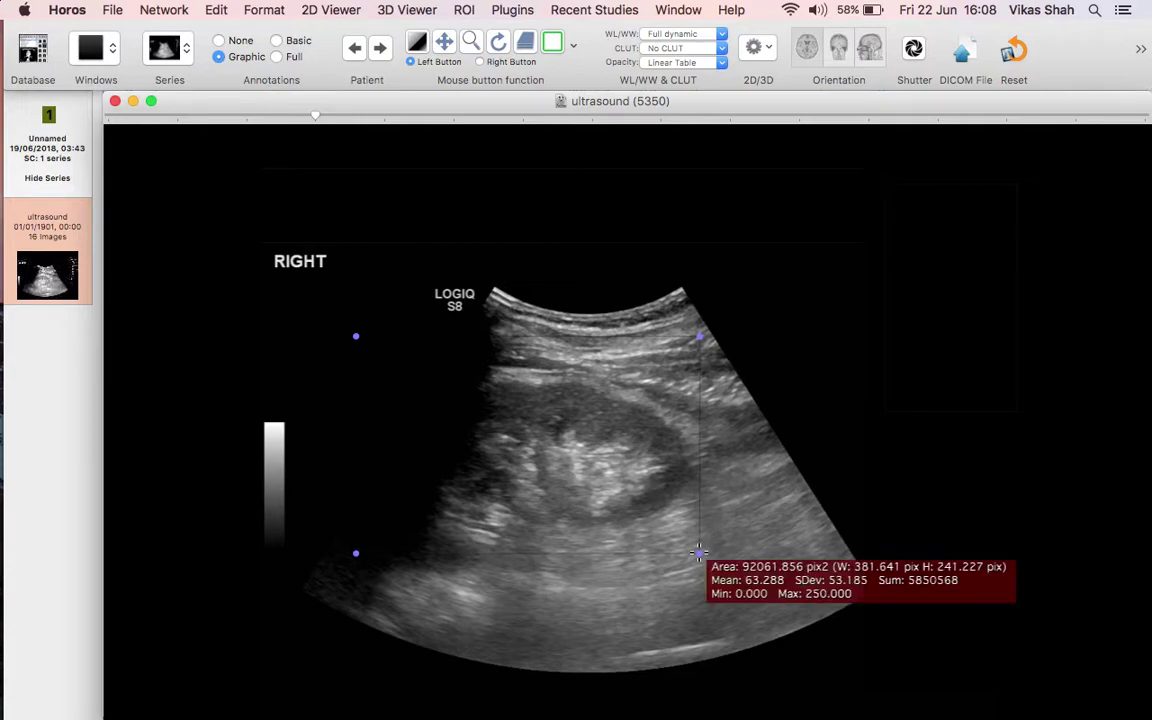
left_click(913, 50)
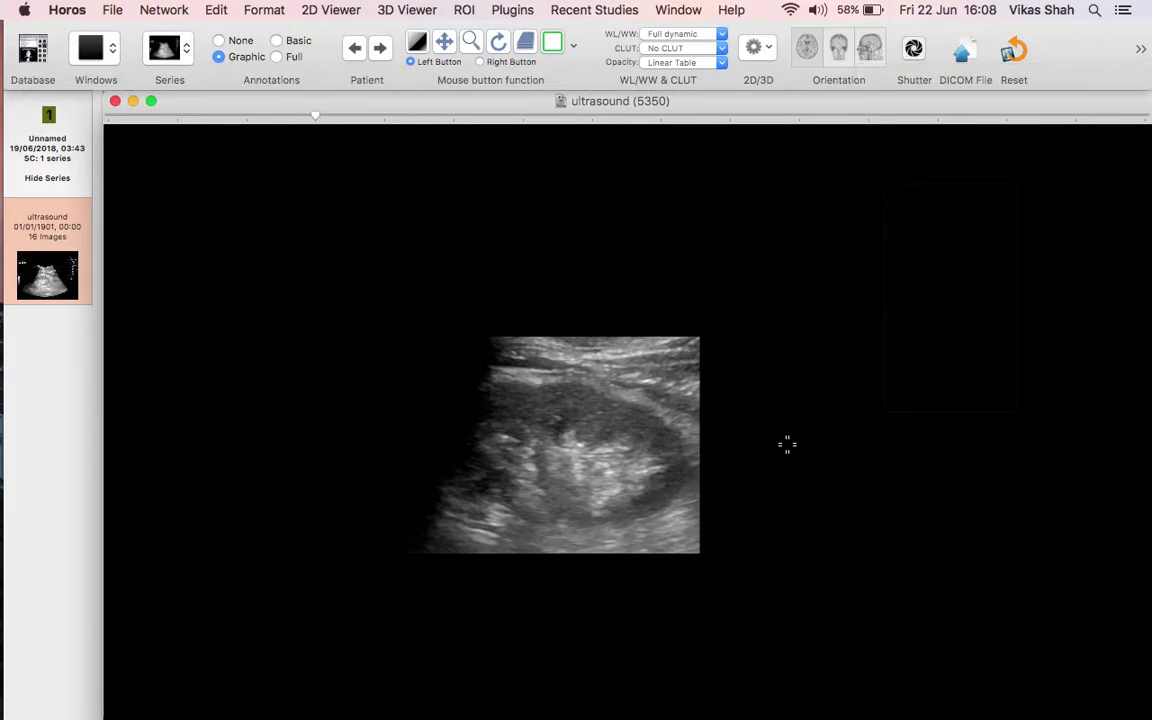
scroll(787, 445, "down", 10)
scroll(787, 445, "down", 15)
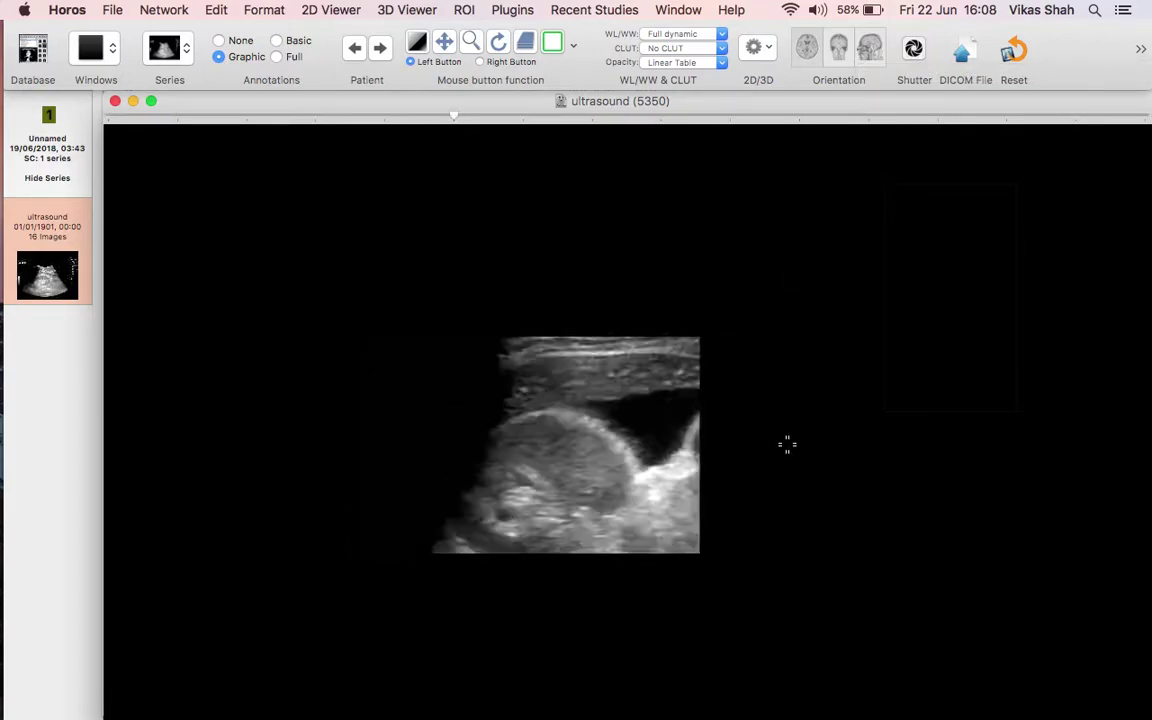
scroll(787, 445, "down", 15)
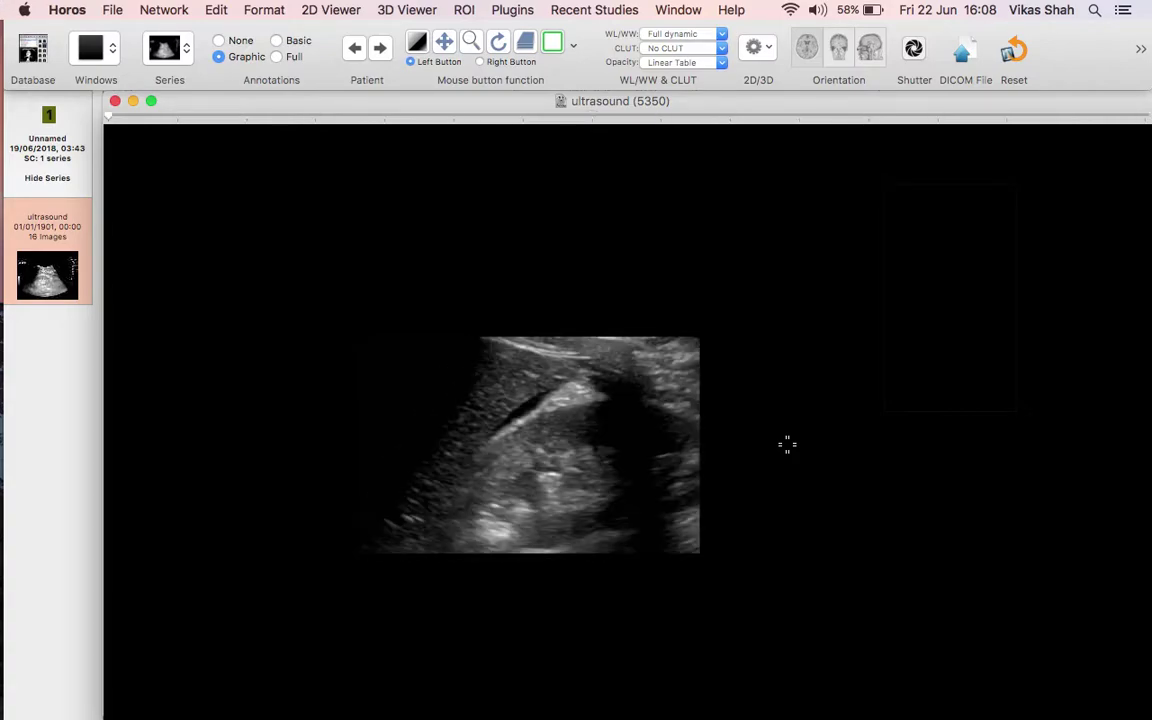
scroll(787, 445, "up", 10)
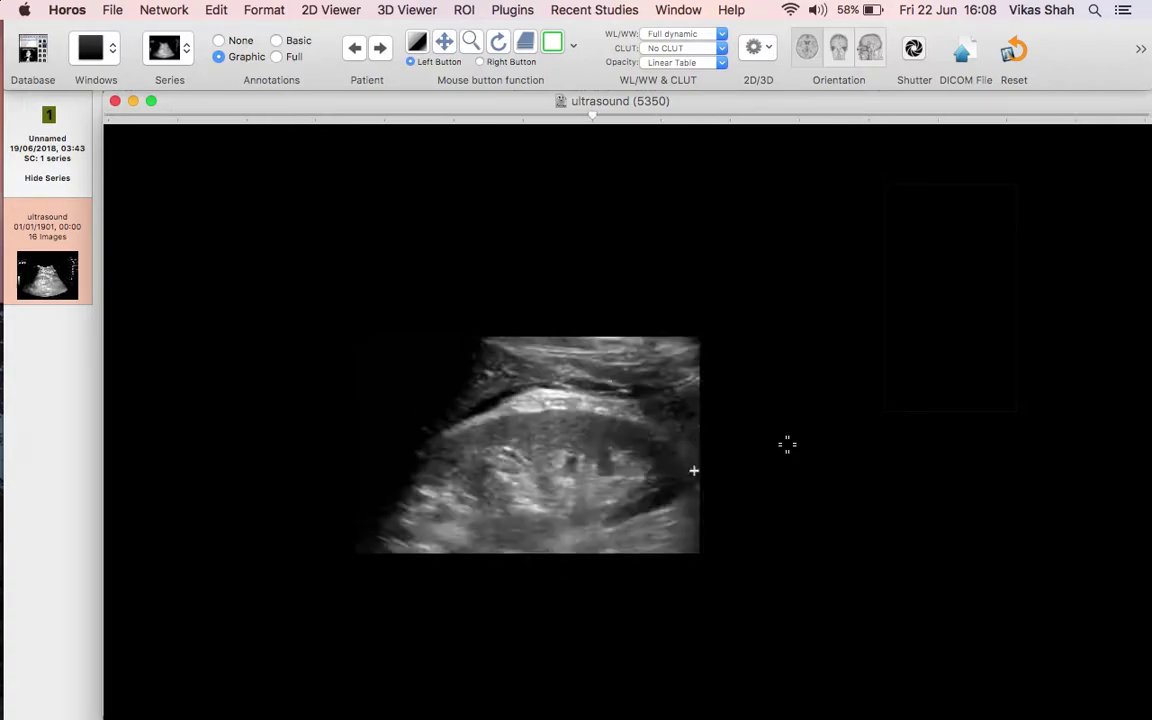
scroll(787, 445, "up", 3)
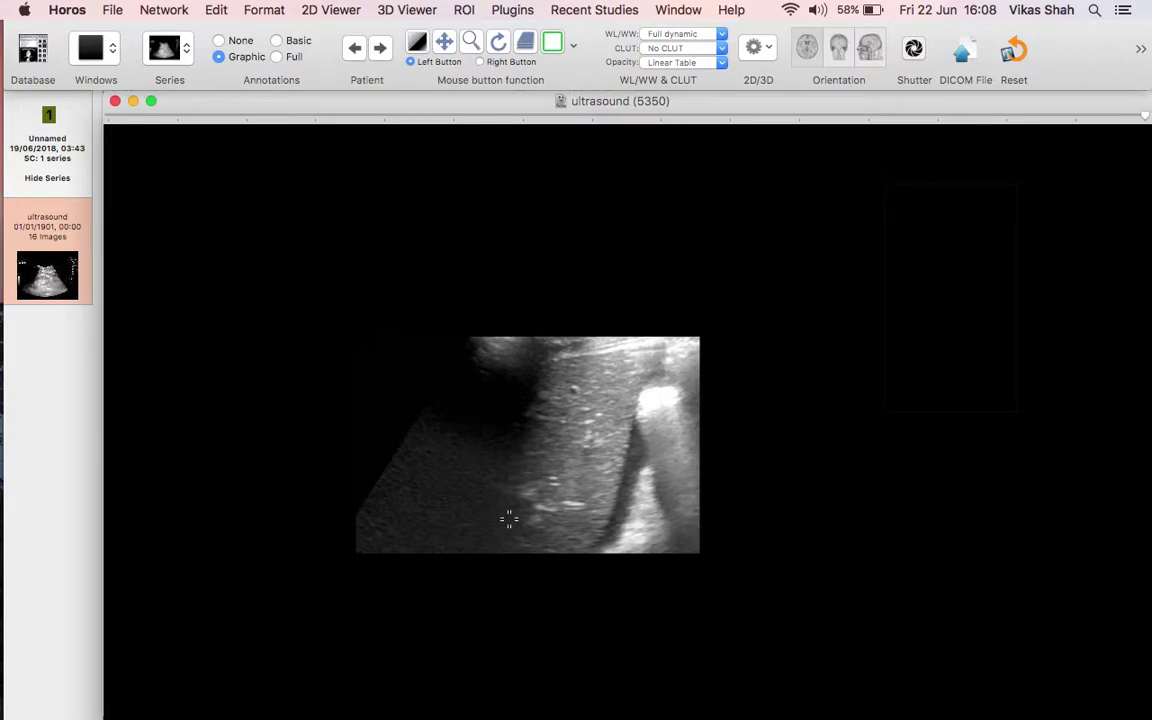
Zoom in and reposition the cropped kidney image so it appears enlarged
left_click(443, 41)
left_click_drag(524, 379, 609, 350)
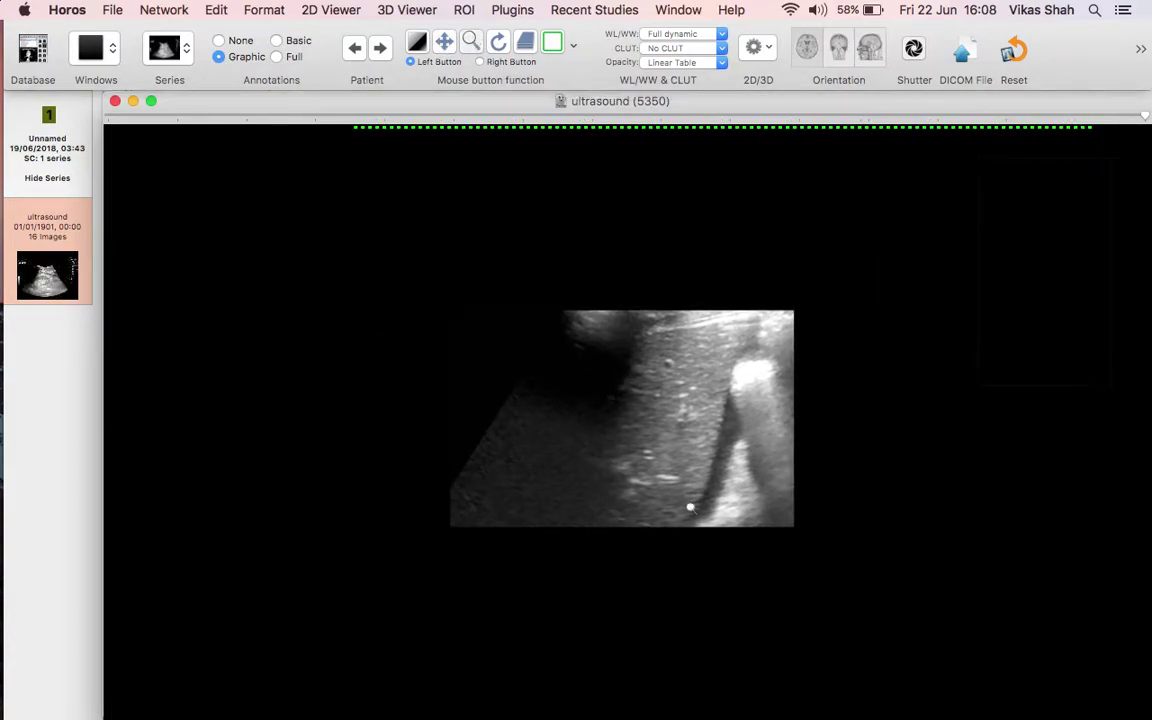
left_click_drag(655, 475, 608, 364)
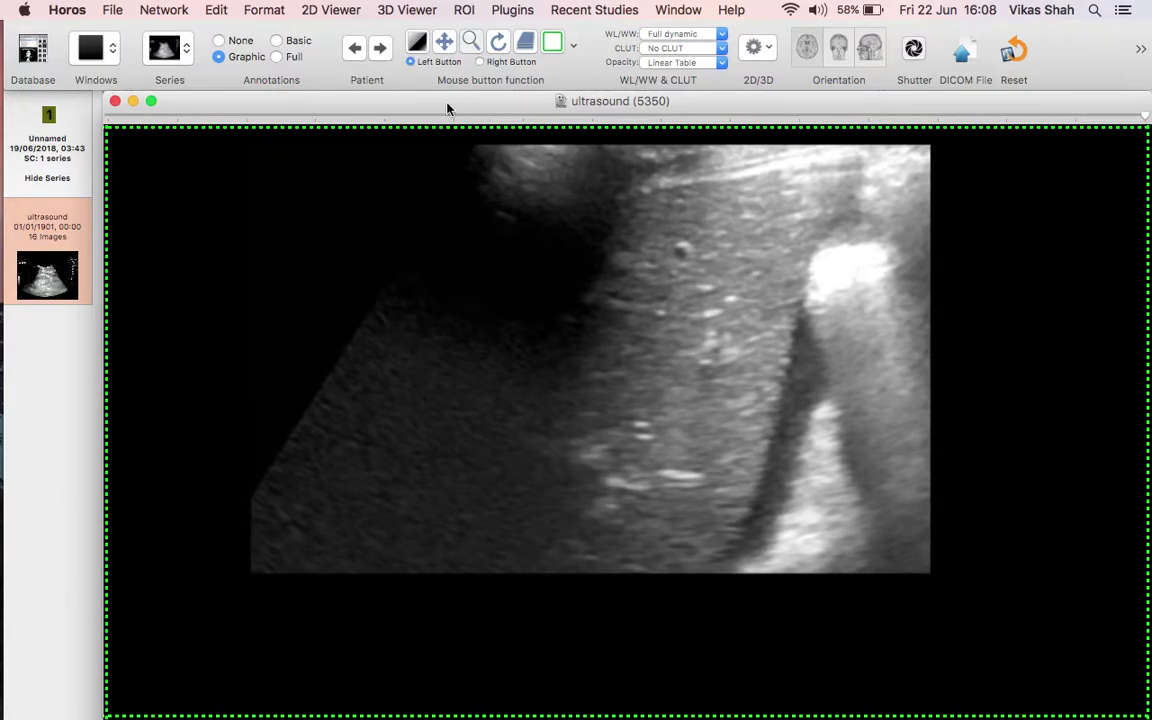
left_click(444, 41)
left_click_drag(615, 358, 636, 420)
left_click(470, 42)
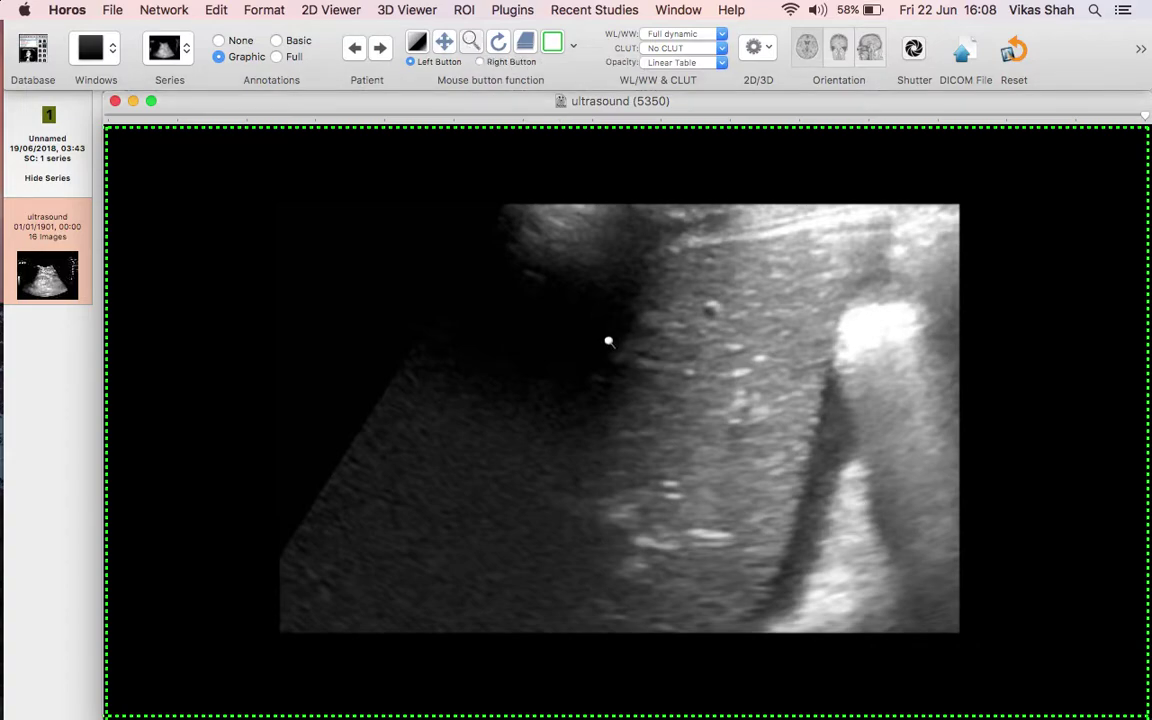
left_click_drag(609, 334, 590, 294)
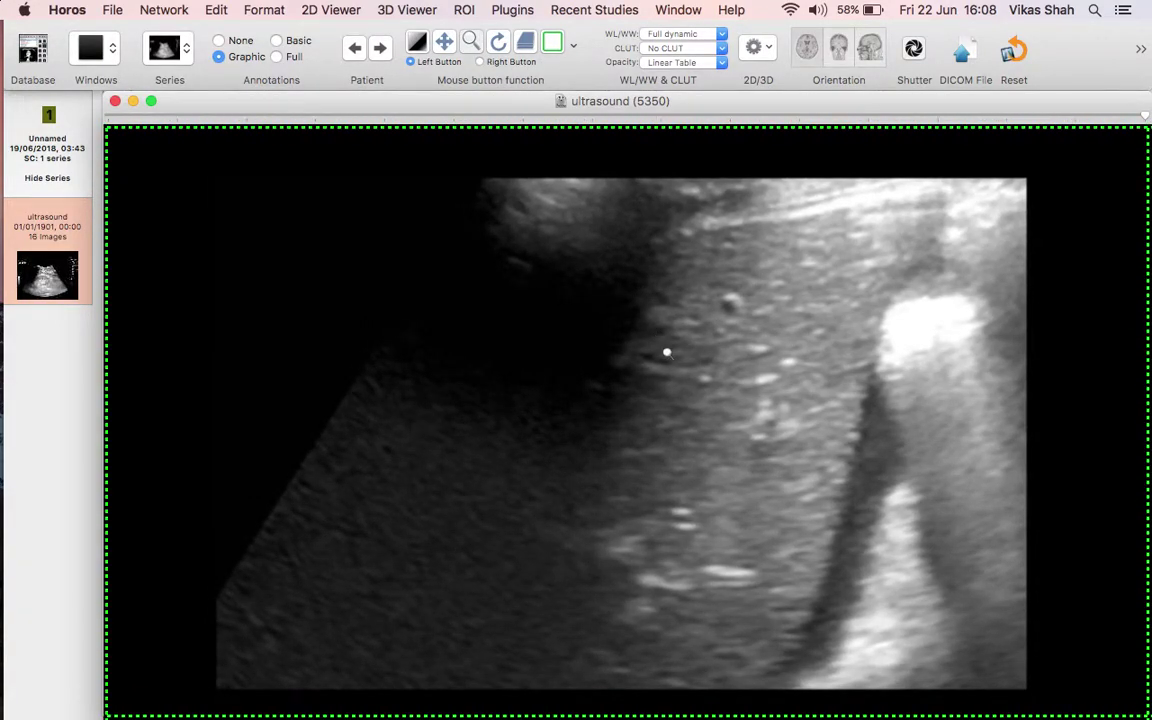
scroll(602, 318, "down", 3)
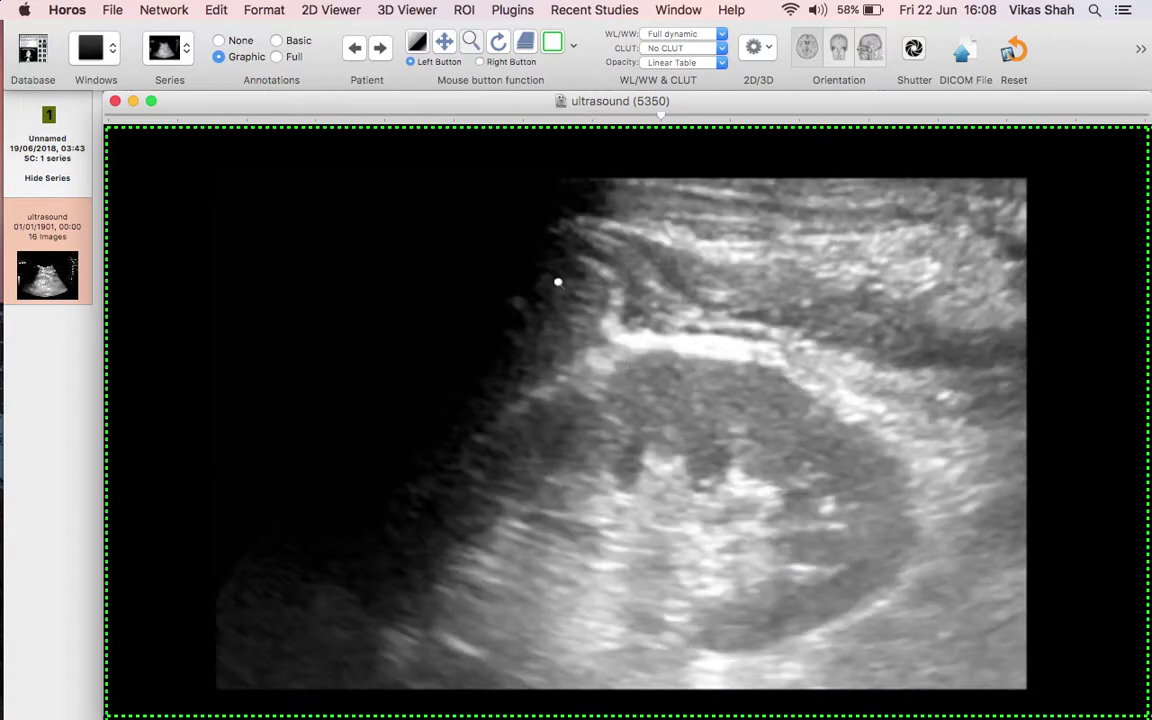
left_click(112, 10)
Export all images of the series to DICOM as a new series named 'ultrasound'
mouse_move(185, 211)
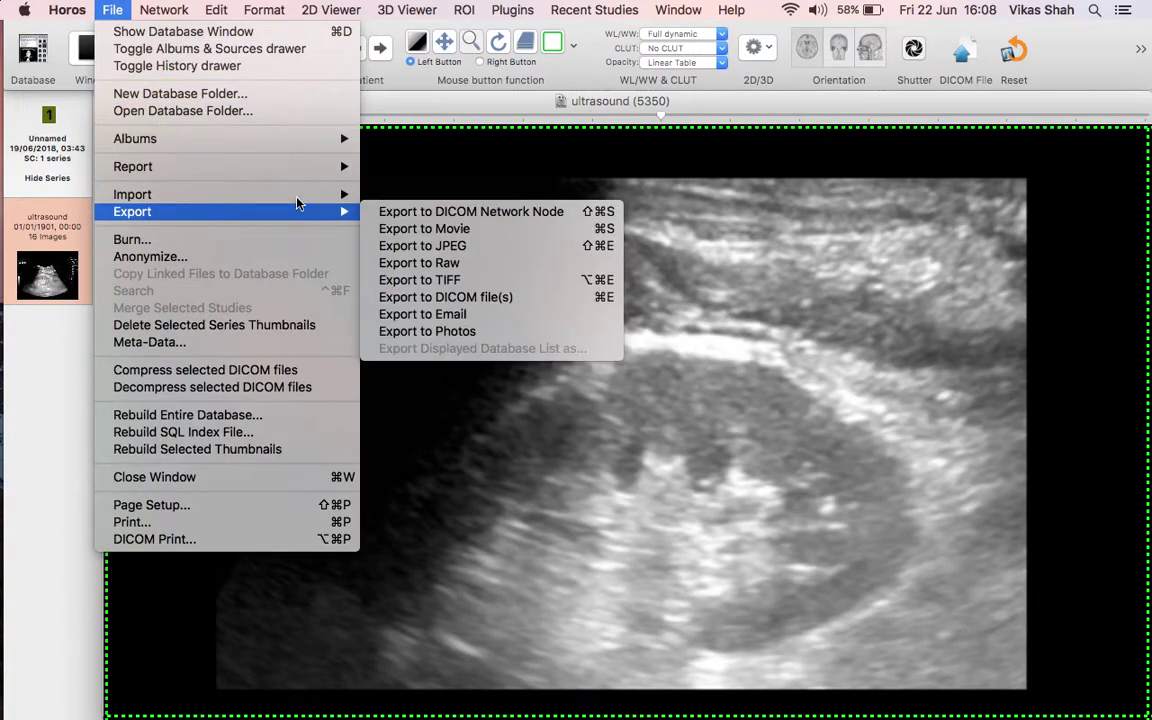
left_click(462, 299)
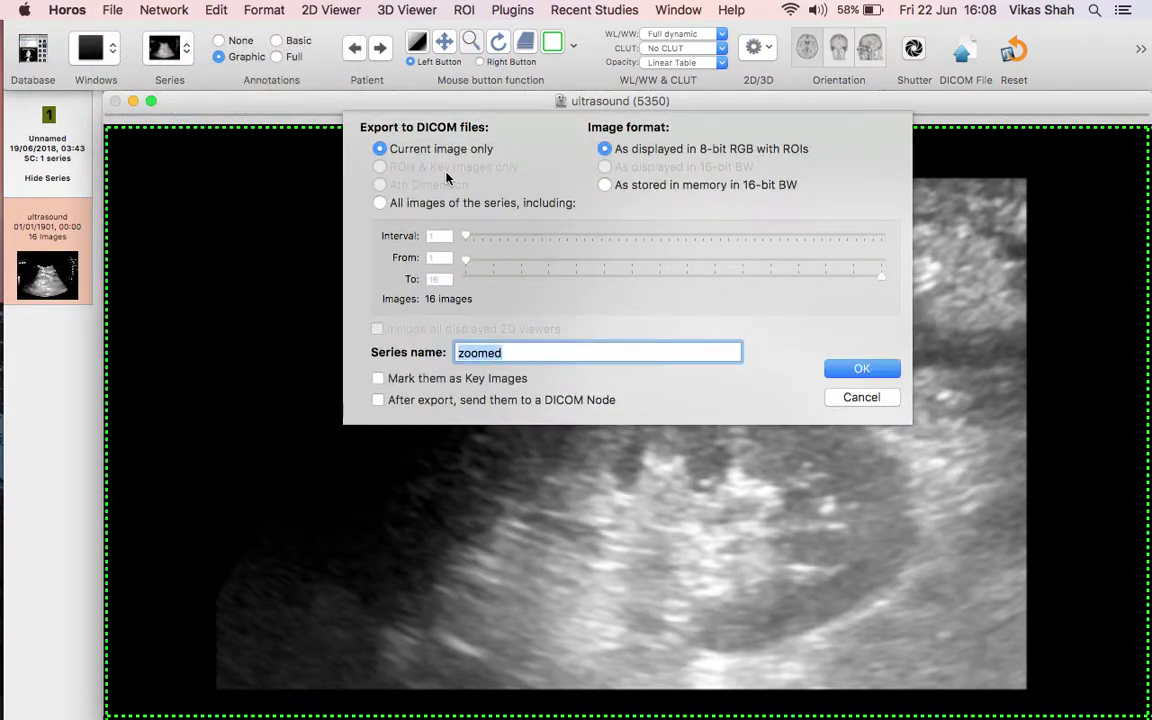
left_click(380, 203)
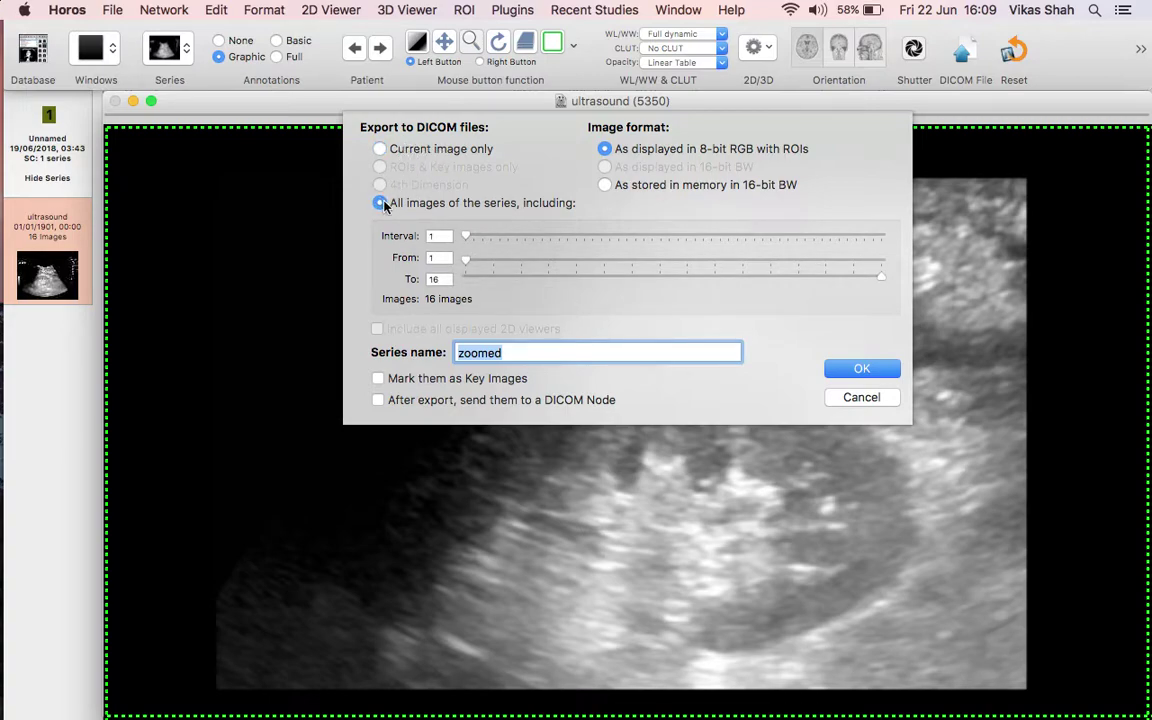
type("ultrasound")
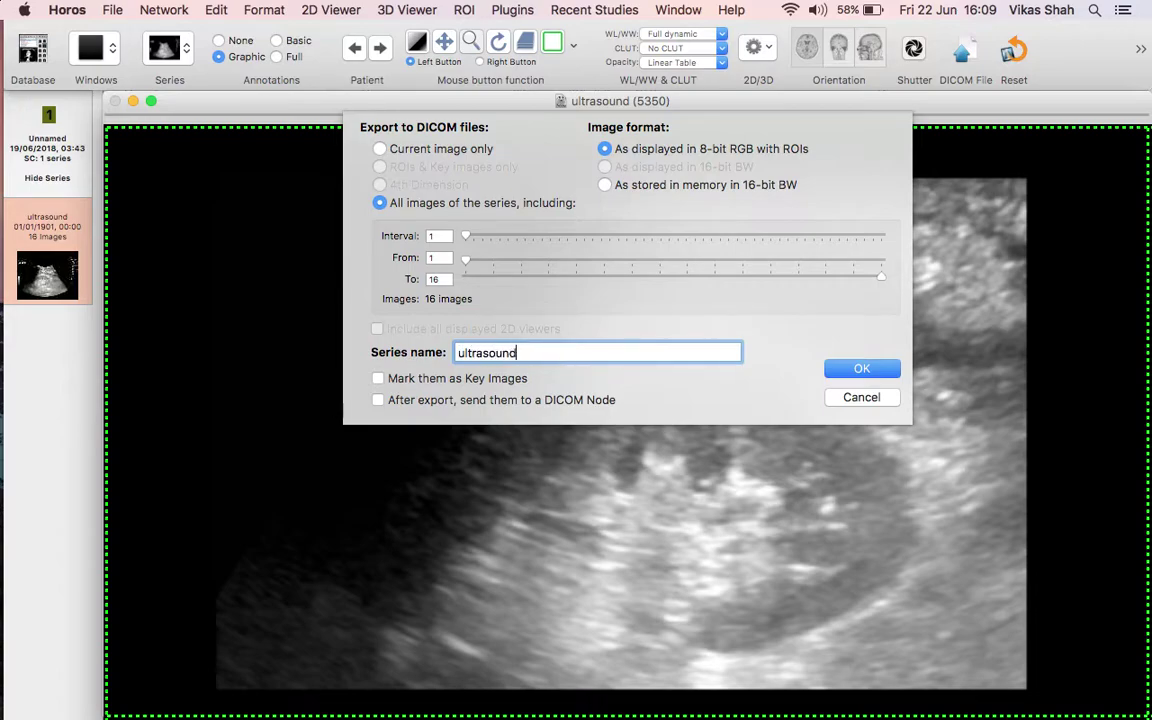
left_click(862, 370)
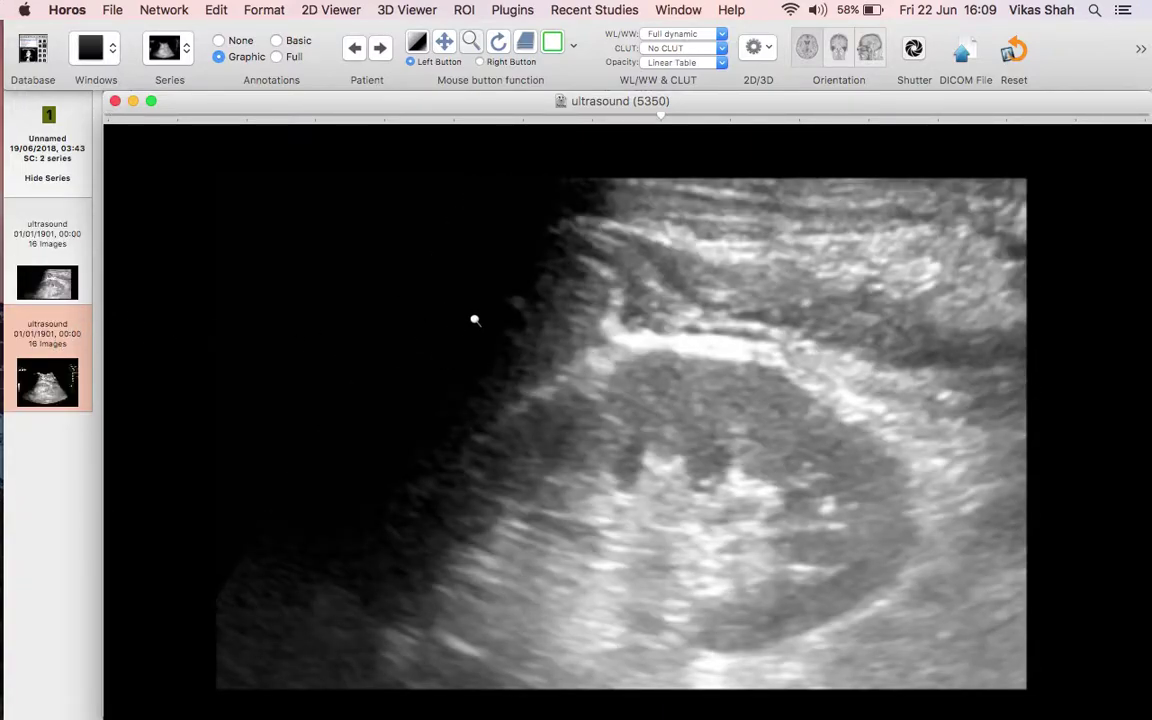
Return to the database and select the Ct study
scroll(473, 319, "down", 7)
scroll(473, 319, "up", 10)
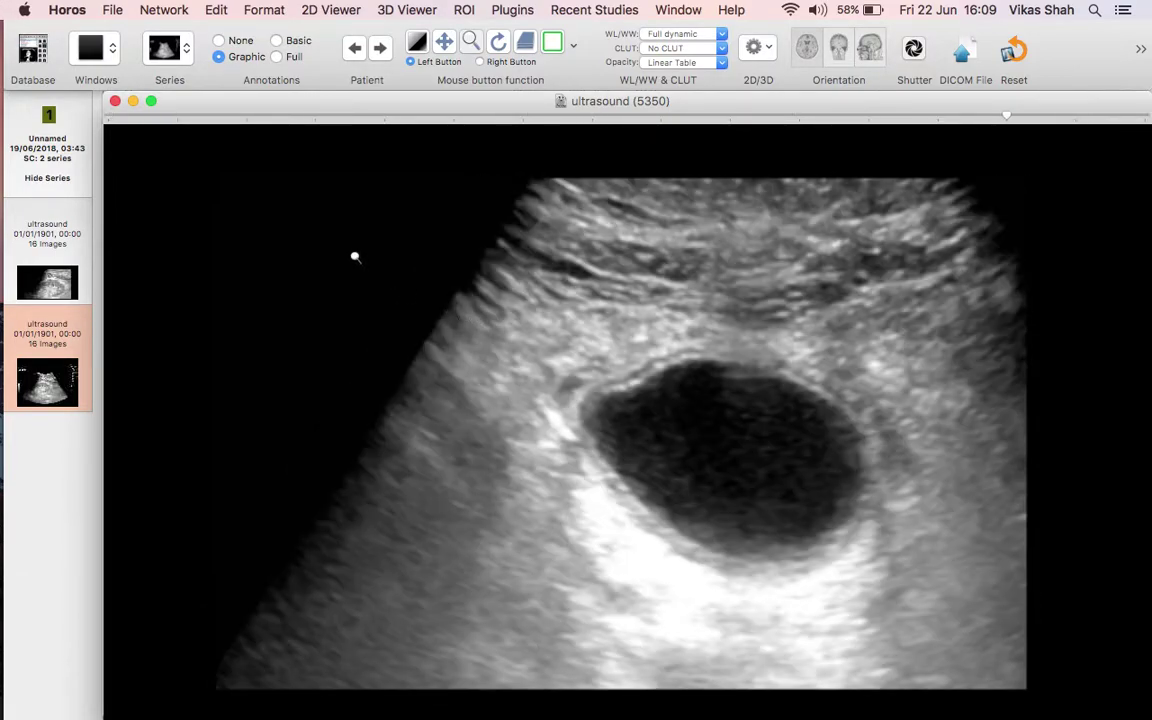
left_click(35, 58)
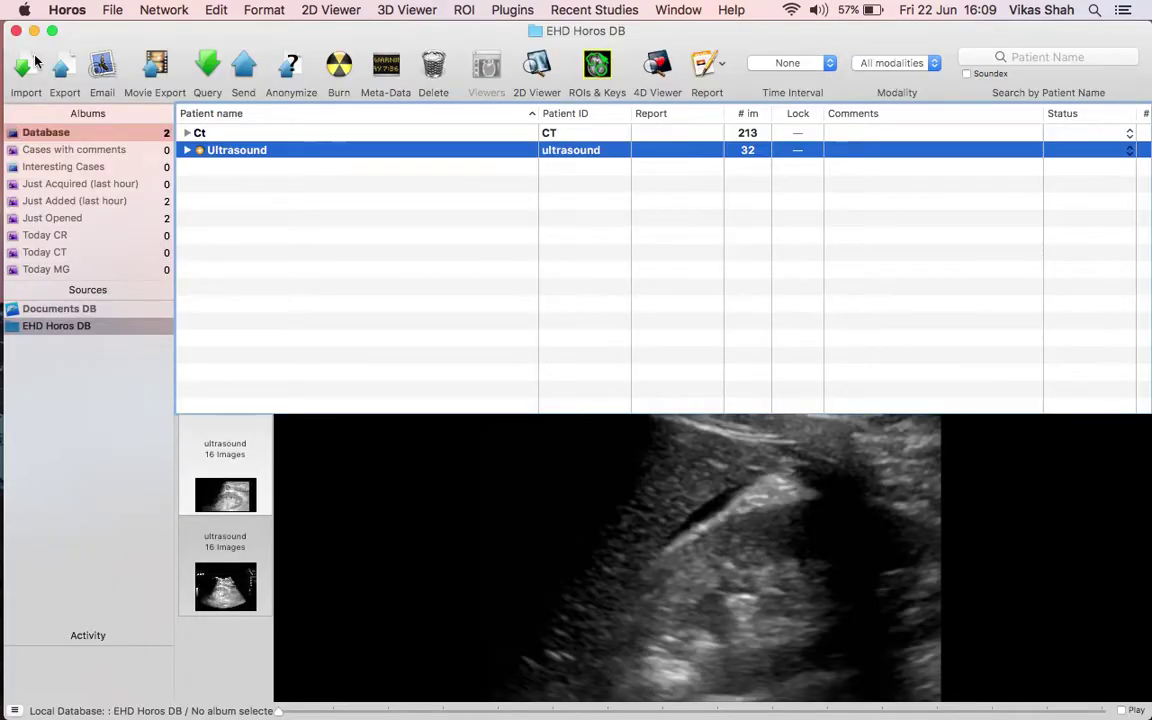
left_click(265, 136)
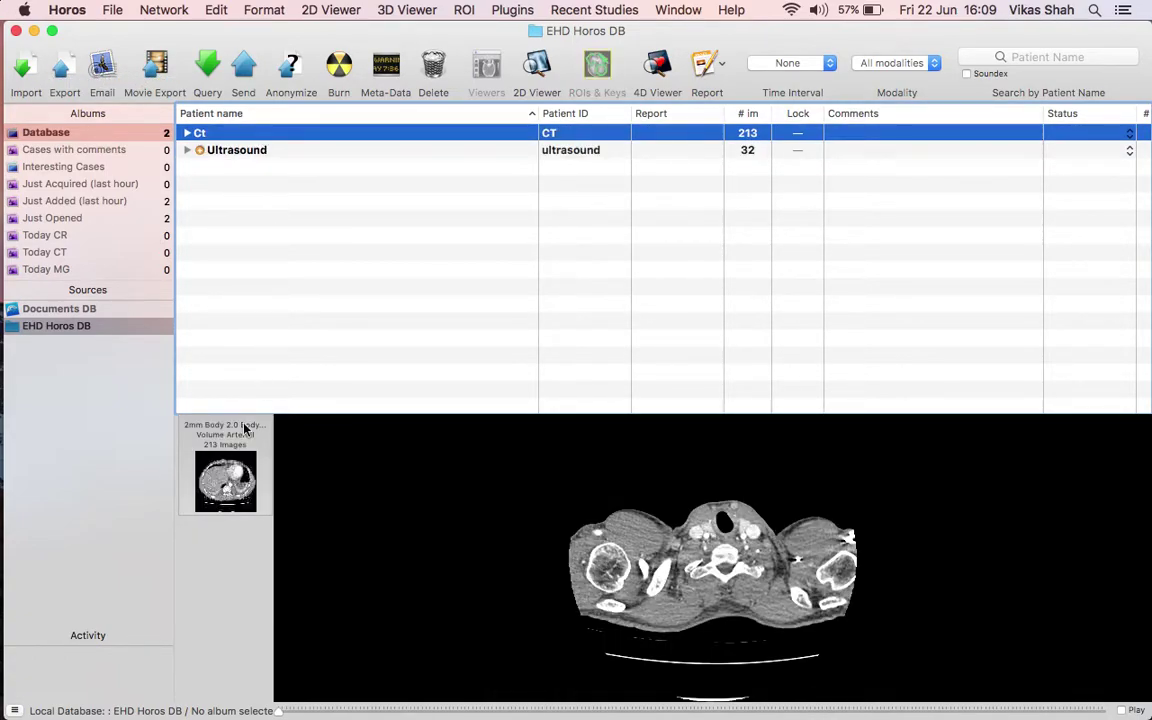
Open the Ct 2mm Body Volume Arterial series and scroll through its chest slices
left_click(221, 460)
double_click(221, 460)
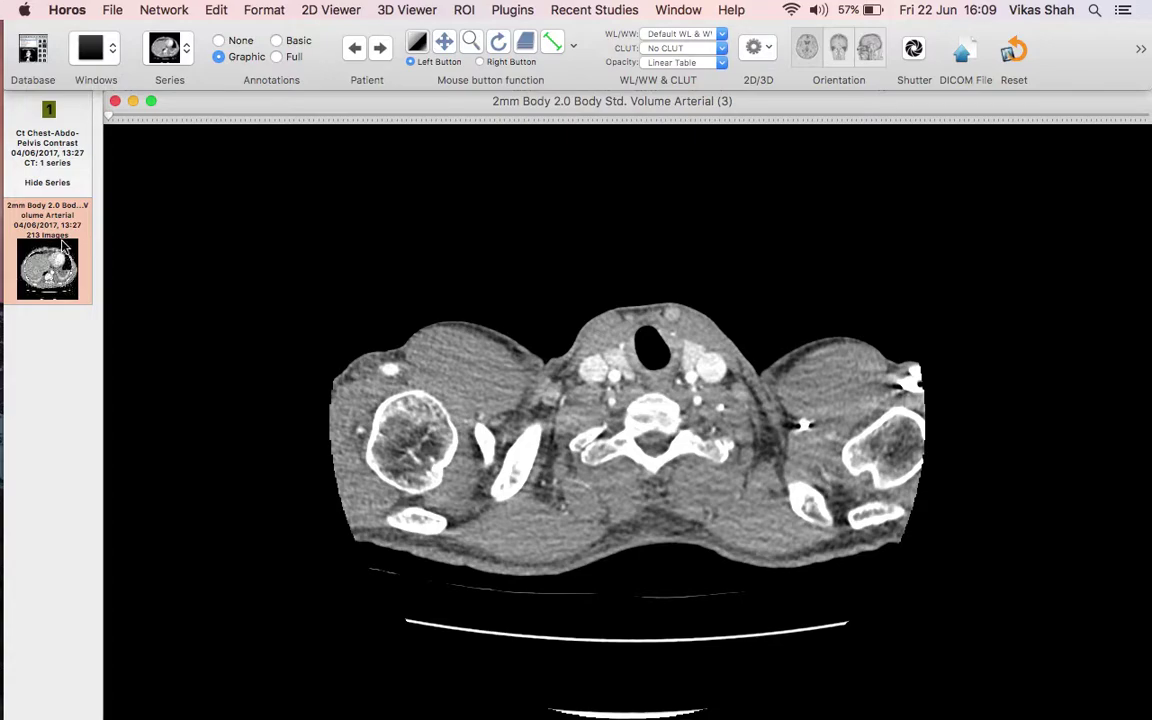
scroll(450, 277, "down", 10)
scroll(450, 277, "down", 10)
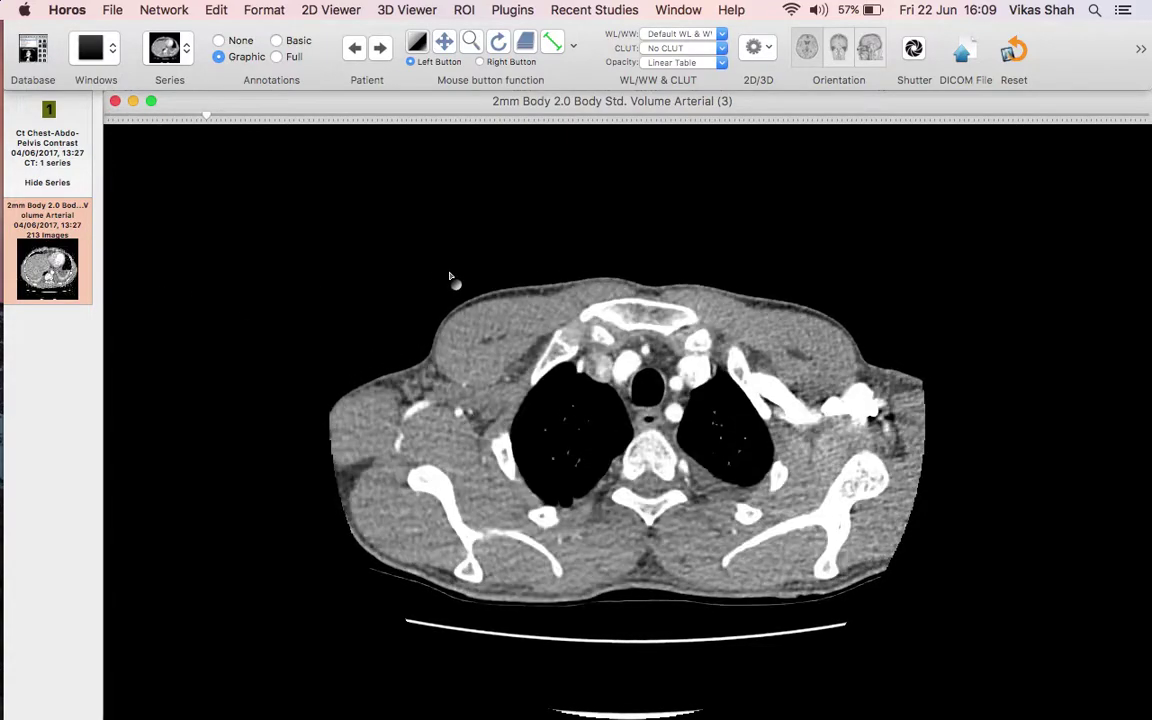
scroll(450, 277, "down", 12)
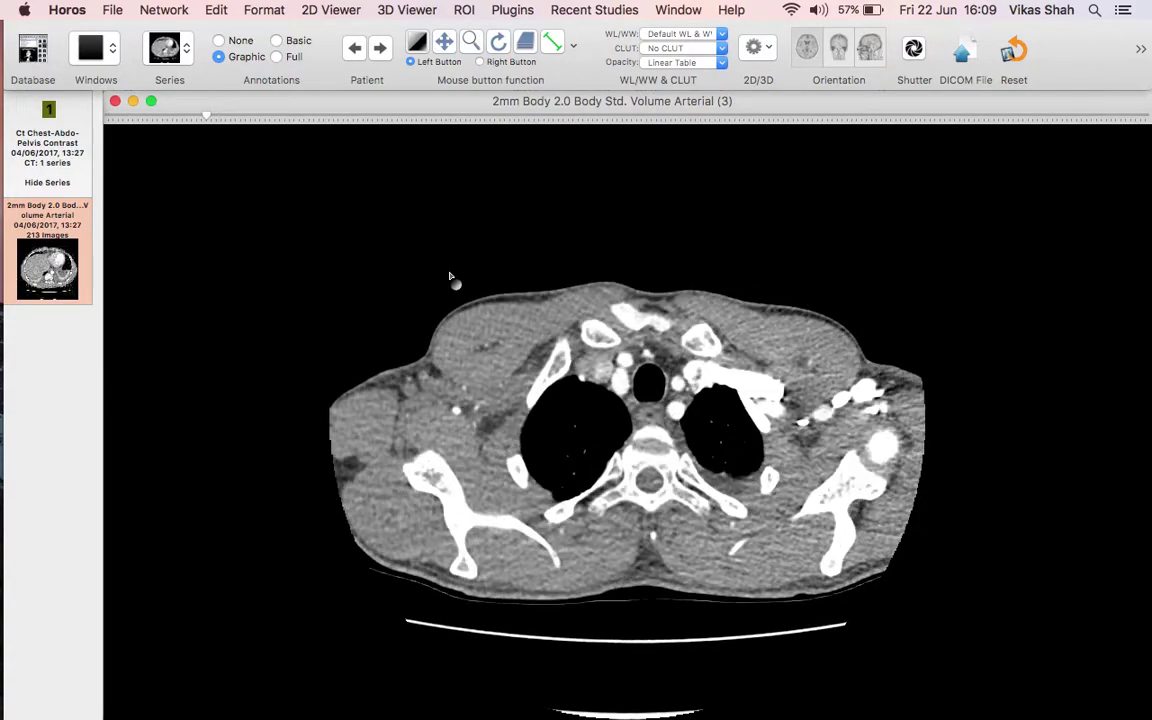
scroll(450, 277, "down", 16)
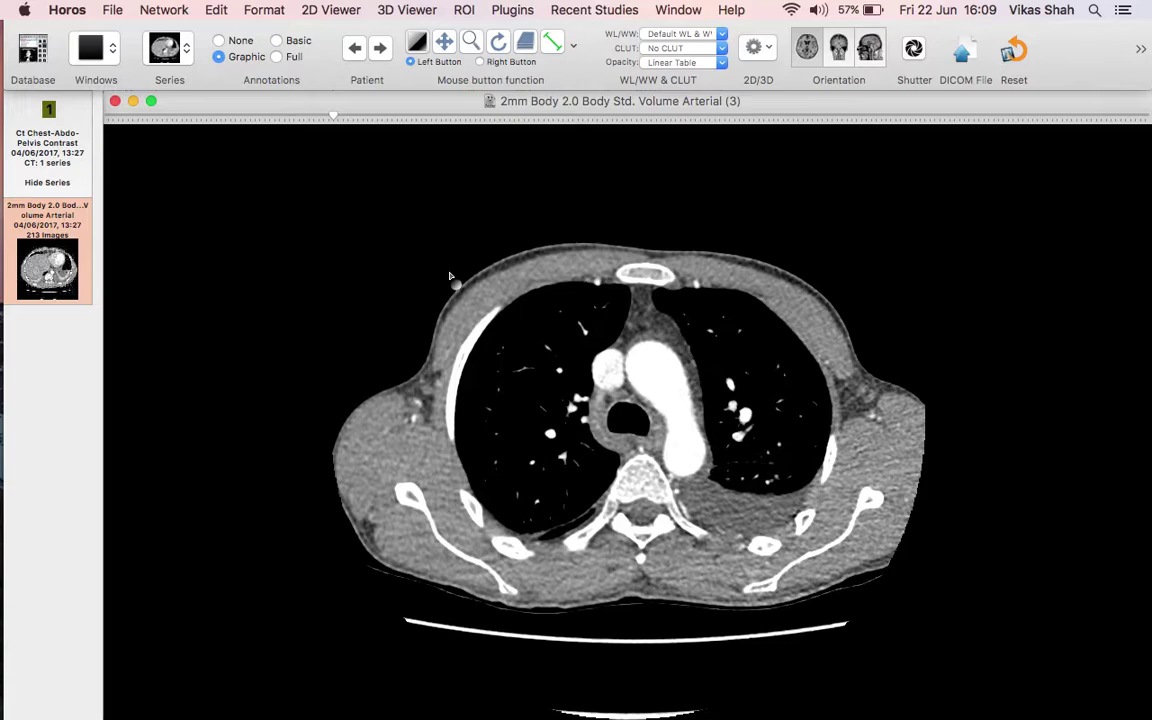
left_click(114, 11)
Export all CT images at interval 2 as a new DICOM series named 'axial'
mouse_move(185, 212)
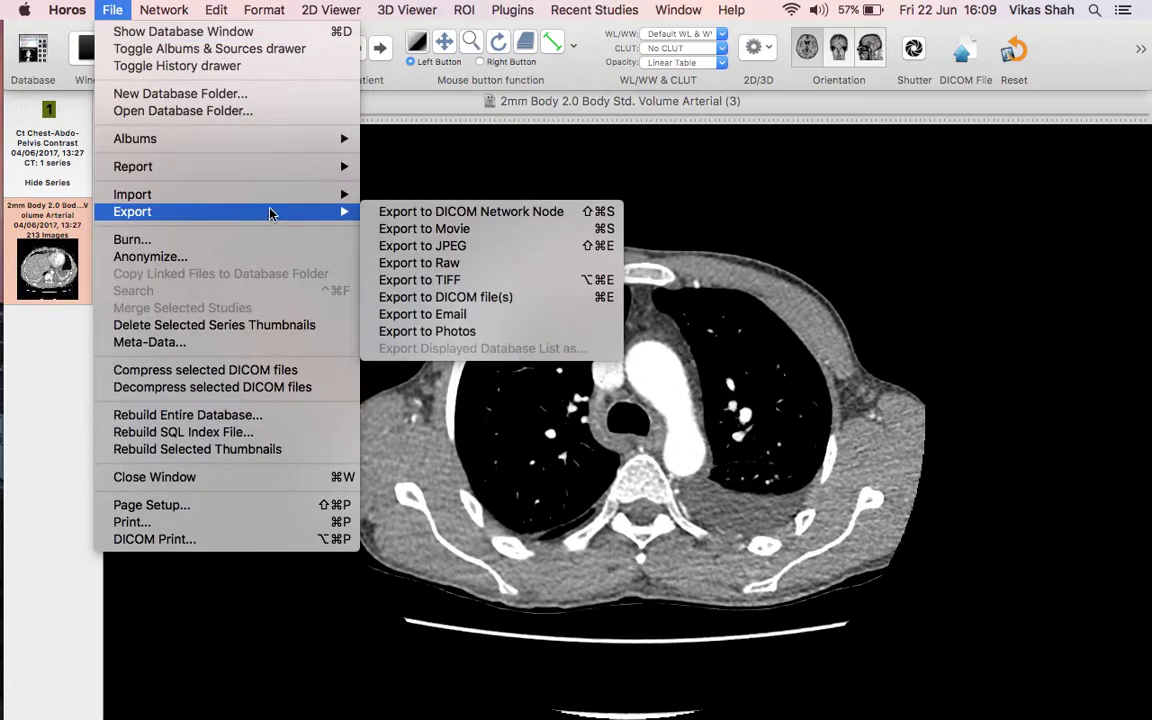
left_click(463, 298)
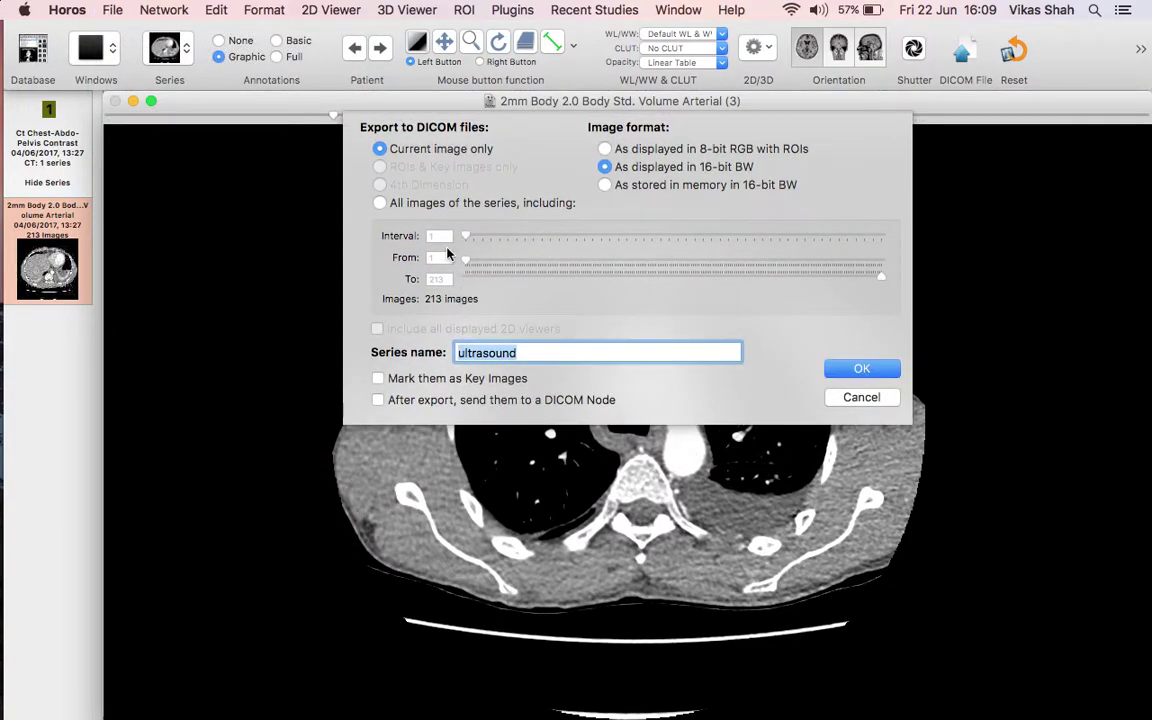
left_click(381, 204)
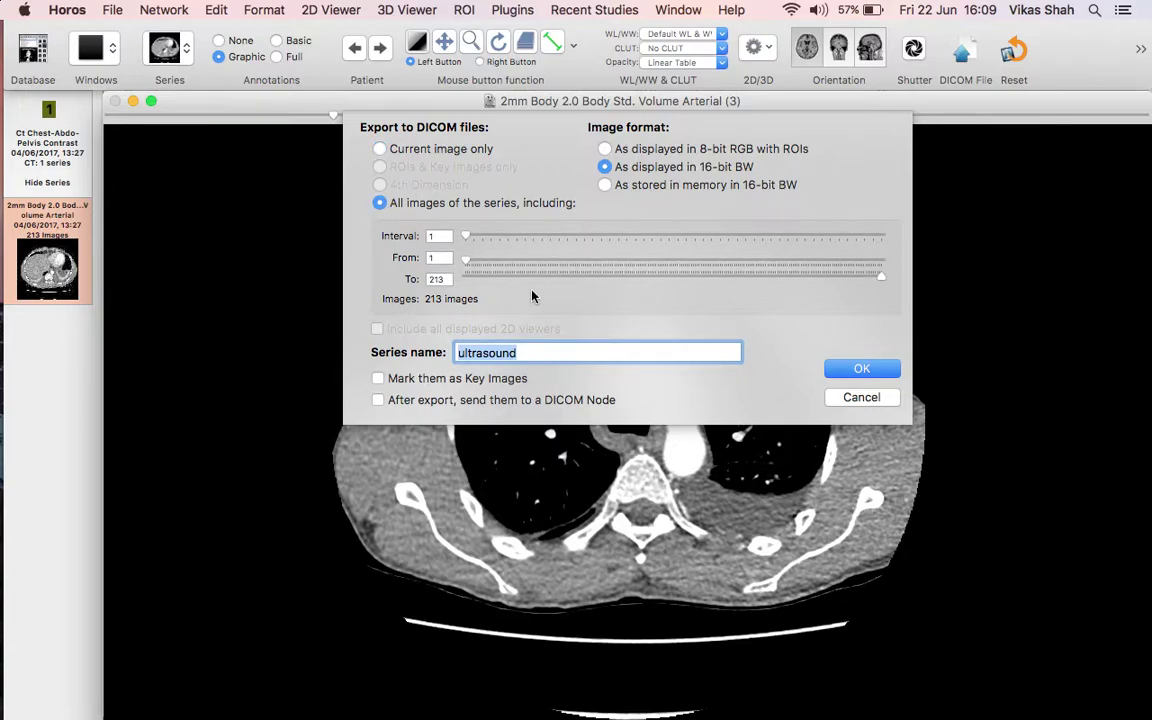
mouse_move(465, 260)
left_mouse_down()
mouse_move(517, 267)
mouse_move(456, 262)
left_mouse_up()
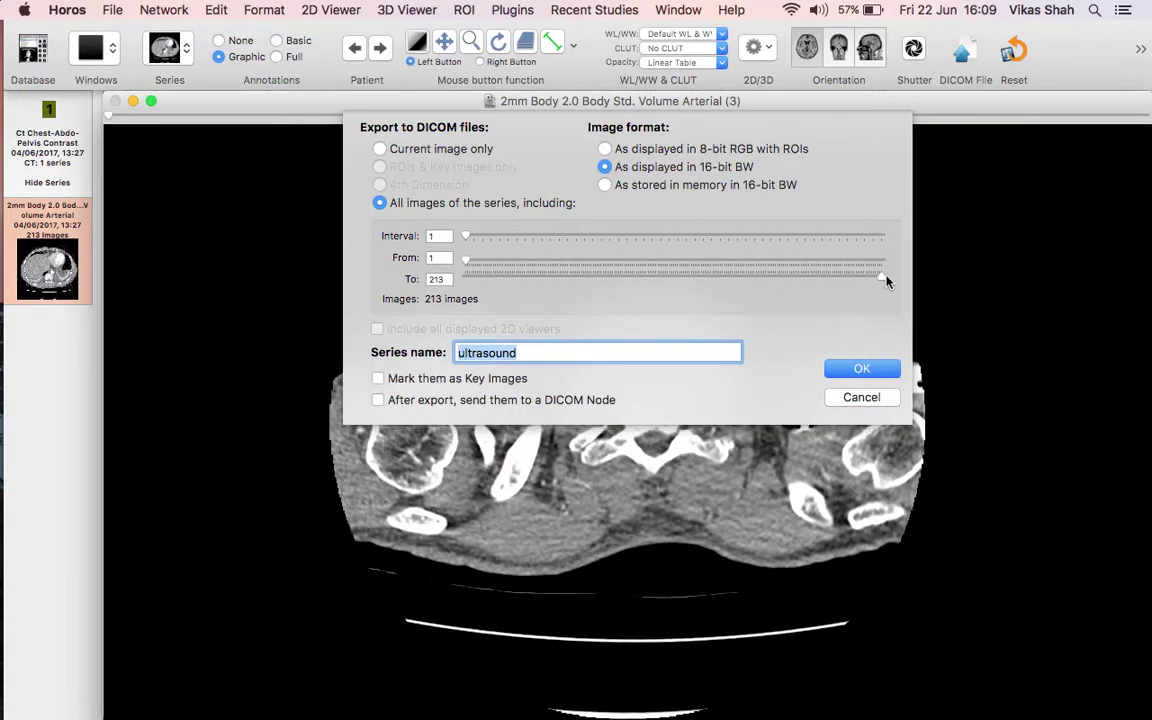
mouse_move(882, 283)
left_mouse_down()
mouse_move(825, 283)
mouse_move(898, 287)
left_mouse_up()
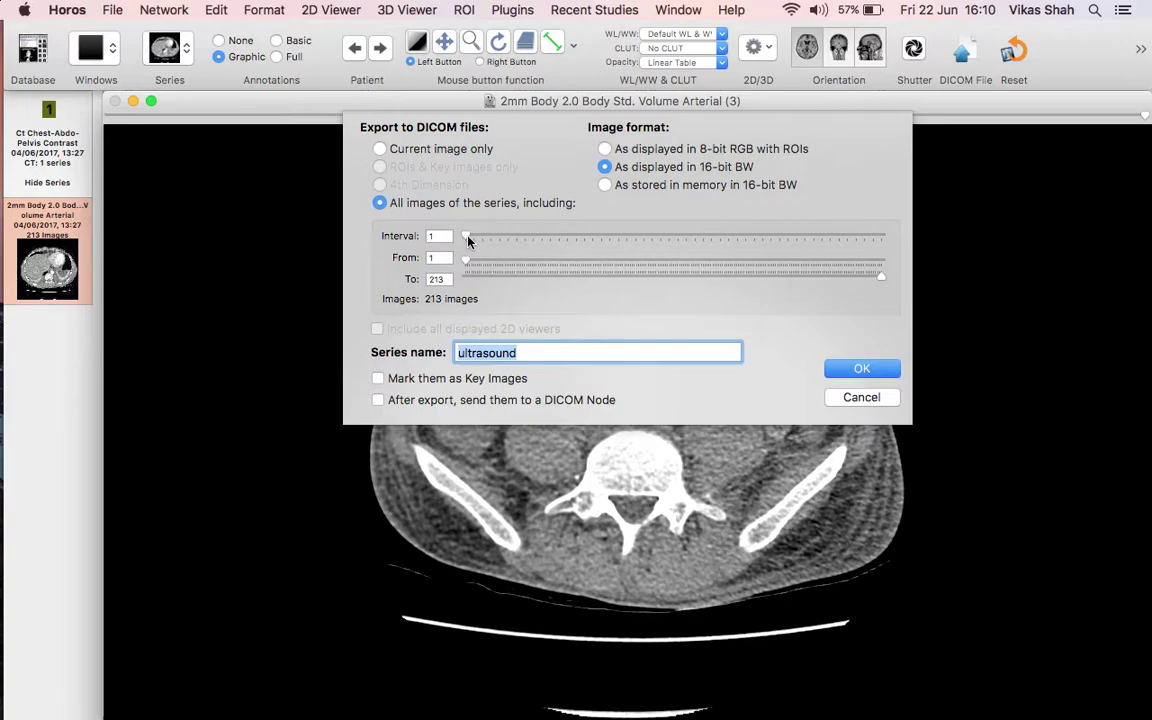
left_click_drag(470, 241, 476, 241)
type("axial")
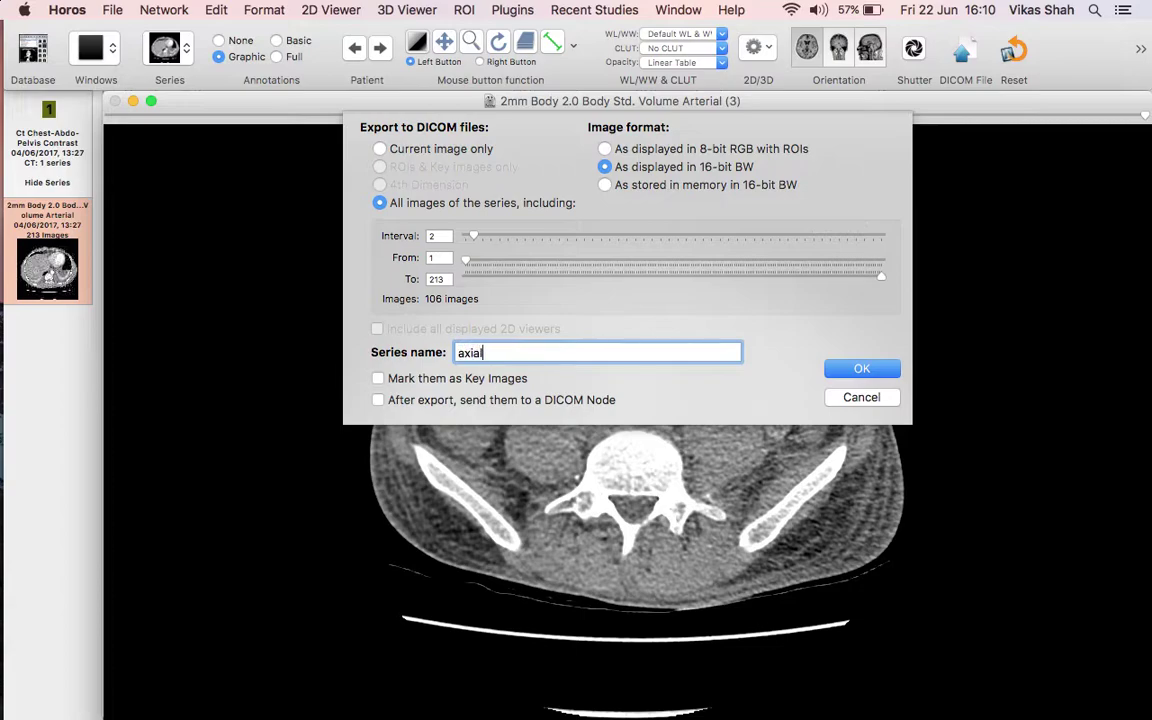
left_click(859, 370)
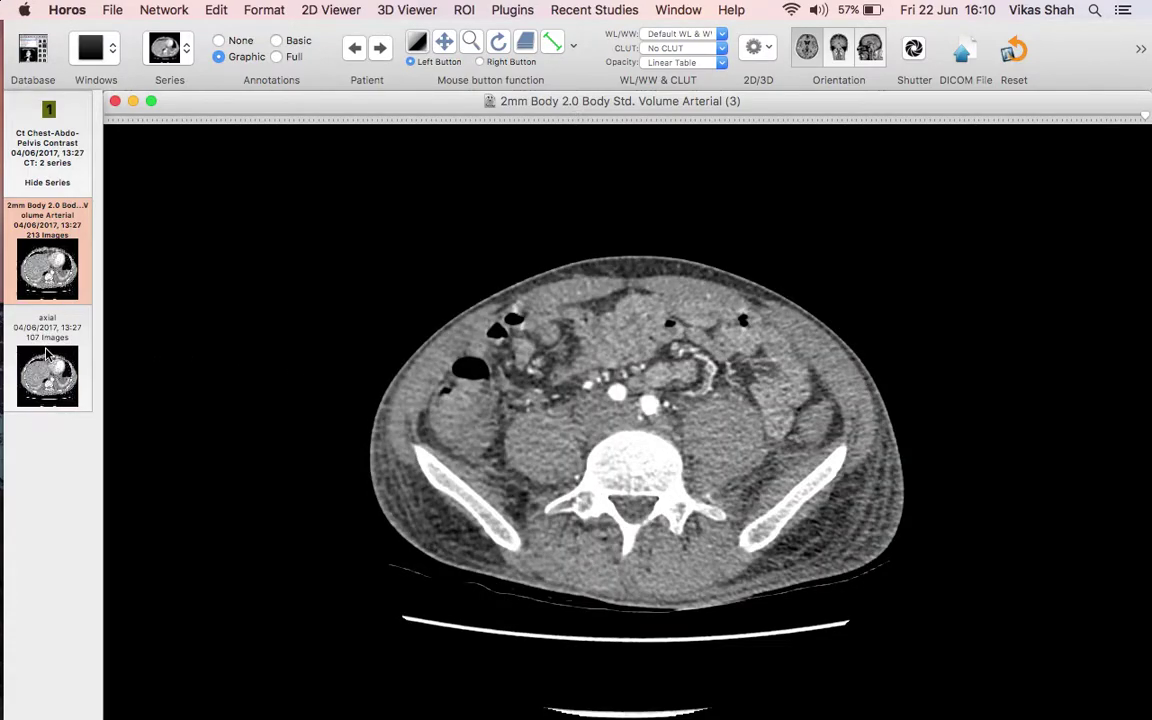
Scroll down through the axial slices and magnify the chest slice with the Zoom tool
scroll(481, 334, "down", 20)
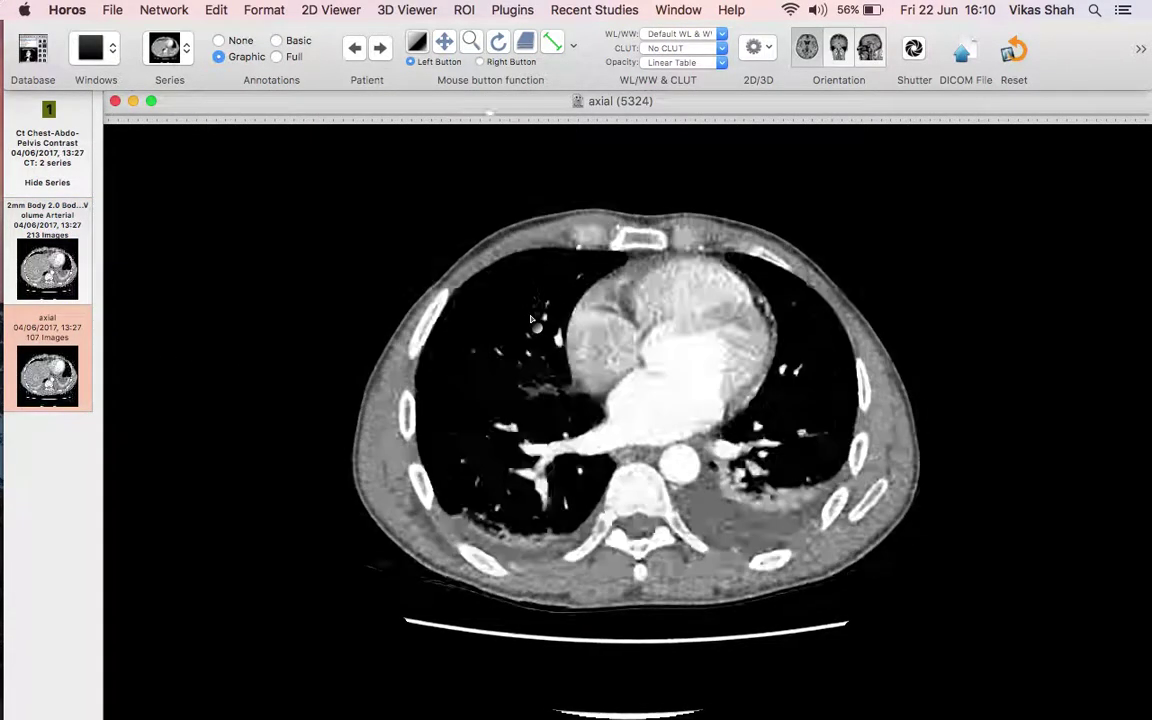
scroll(531, 320, "down", 15)
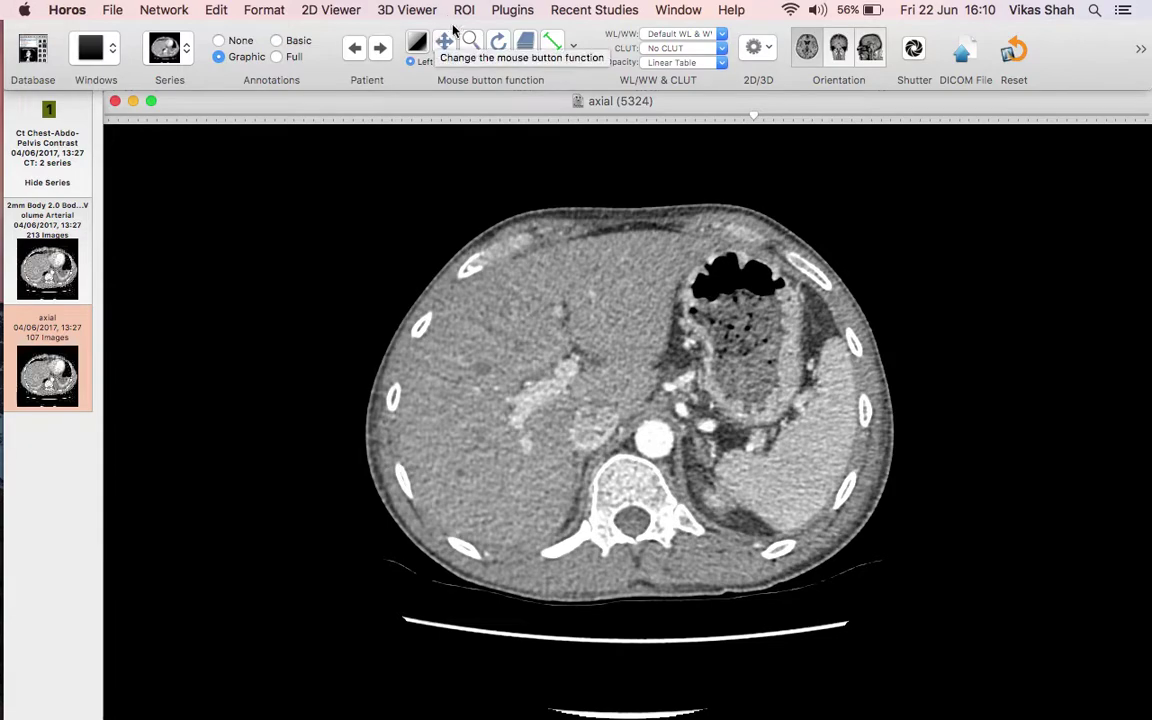
left_click(470, 47)
left_click_drag(545, 339, 576, 346)
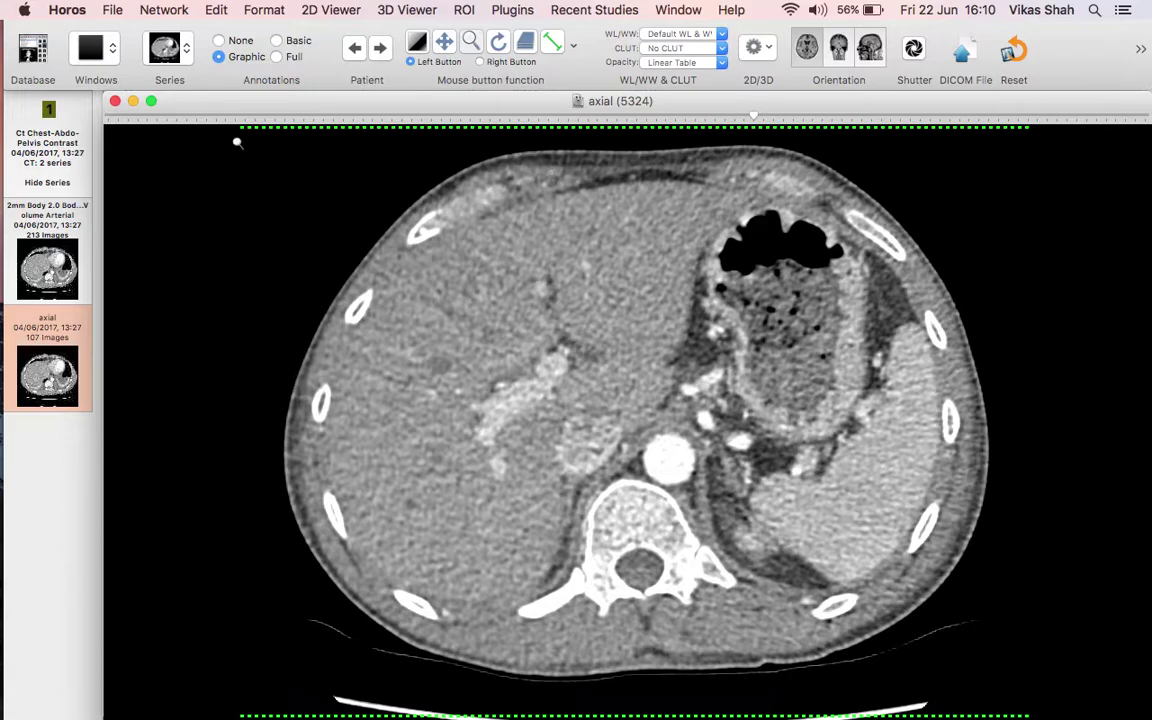
Shrink and narrow the axial viewer window, then browse further down the slices
left_click(152, 102)
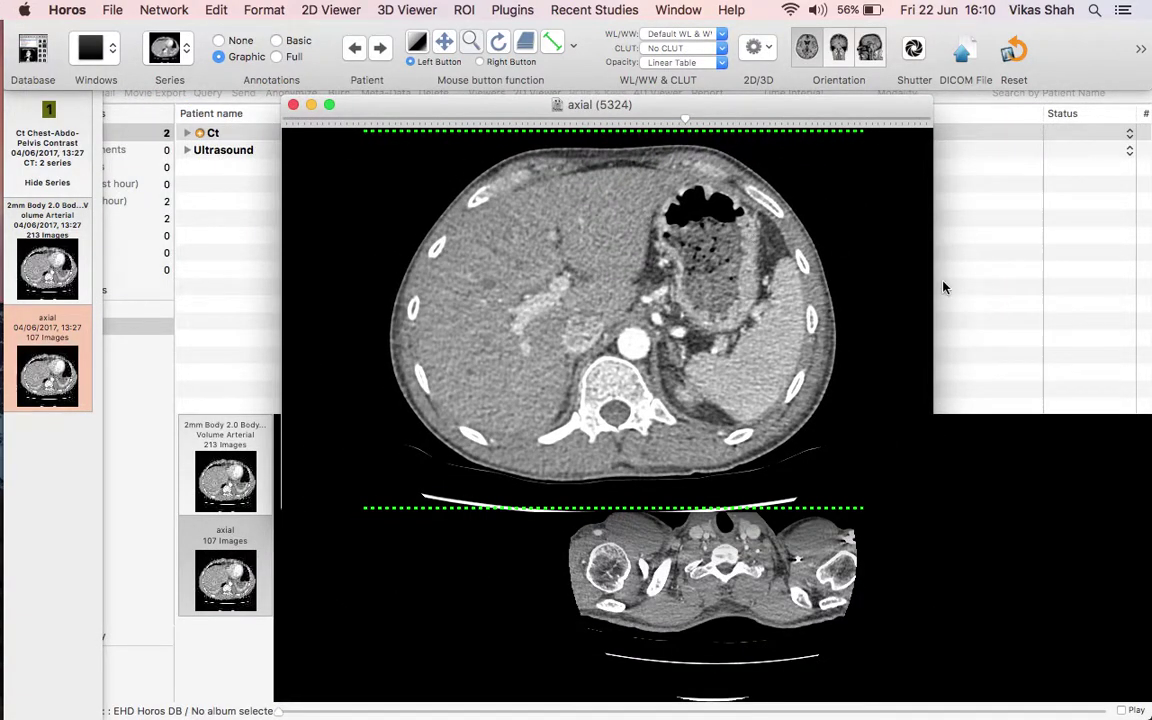
left_click_drag(929, 279, 805, 294)
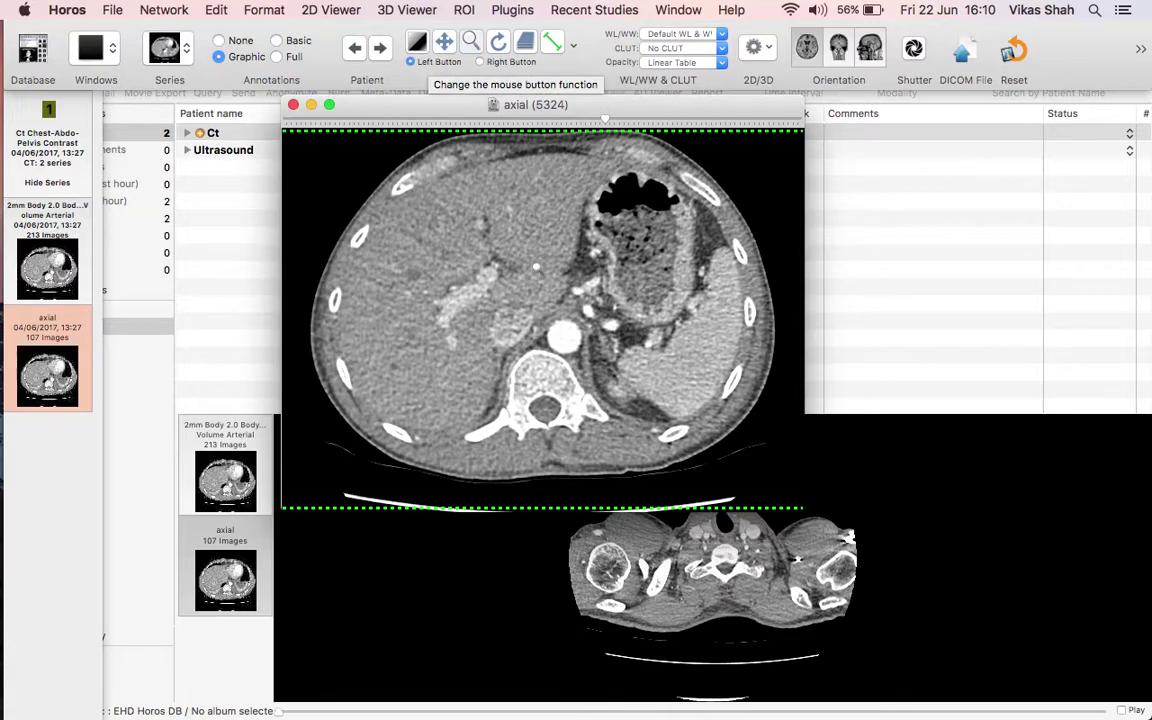
key("Down")
key("Down")
key("Down")
key("Down")
key("Down")
key("Down")
key("Down")
key("Down")
key("Down")
key("Down")
scroll(537, 268, "up", 15)
scroll(537, 268, "down", 5)
scroll(543, 300, "down", 5)
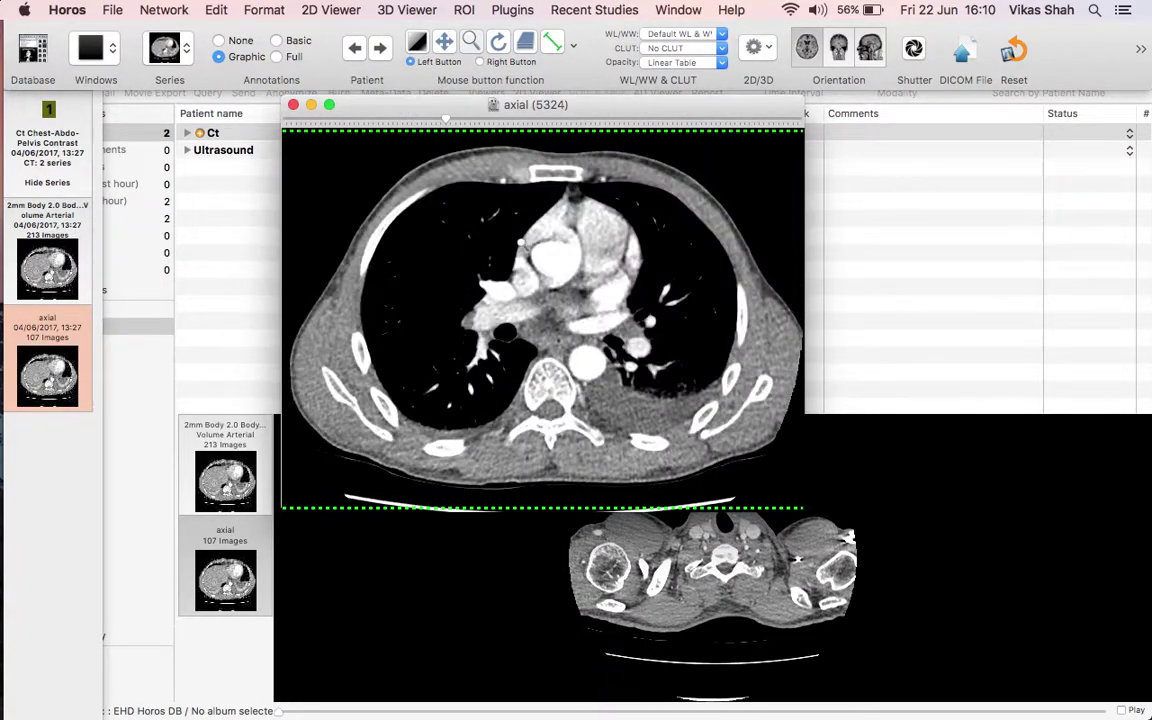
Drag the contrast to a lung-like window, reset the view, then zoom in again
left_click_drag(545, 269, 641, 250)
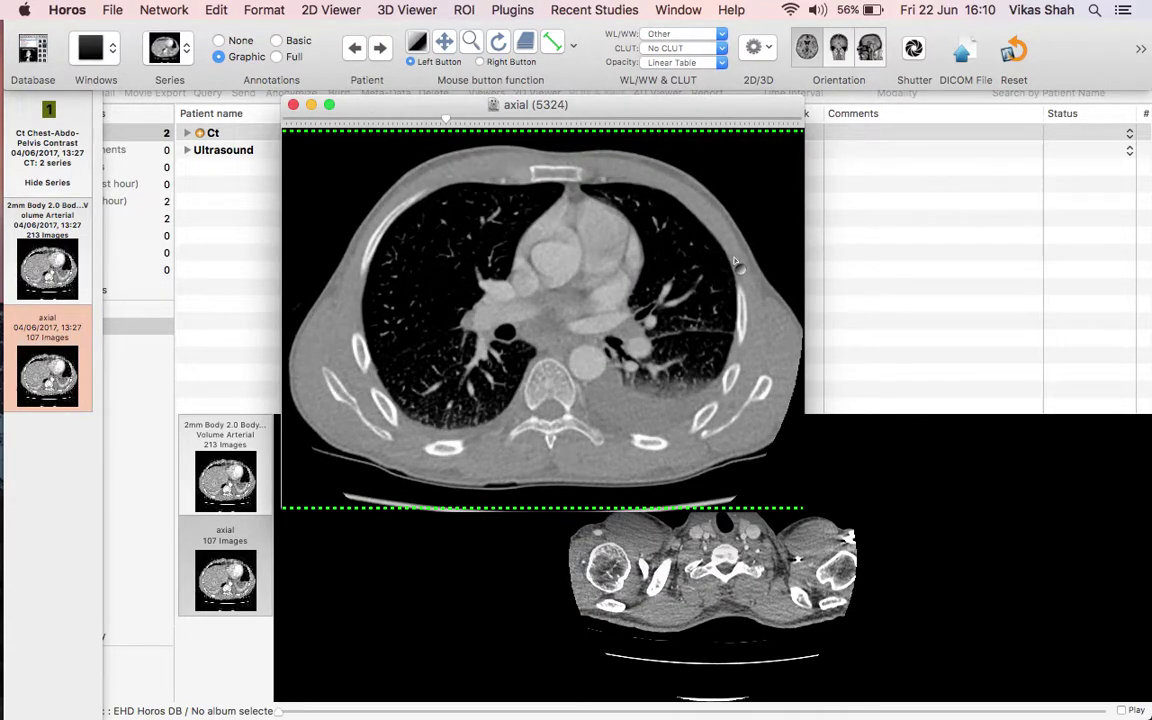
left_click(1013, 50)
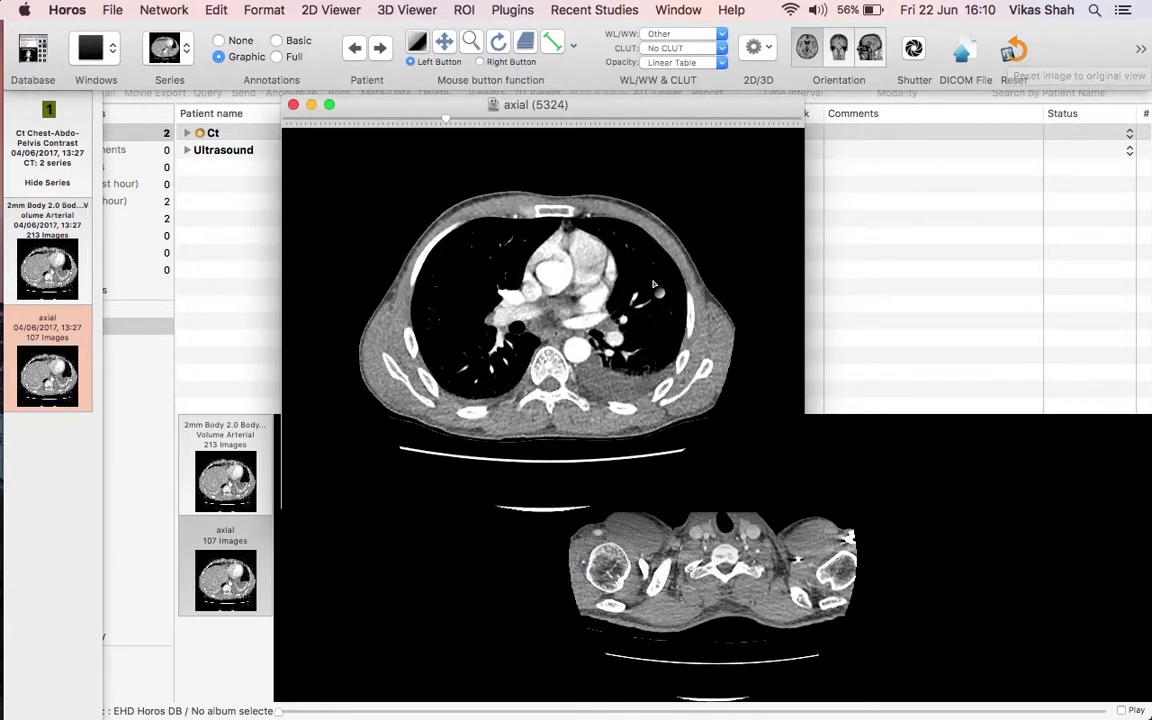
left_click(470, 41)
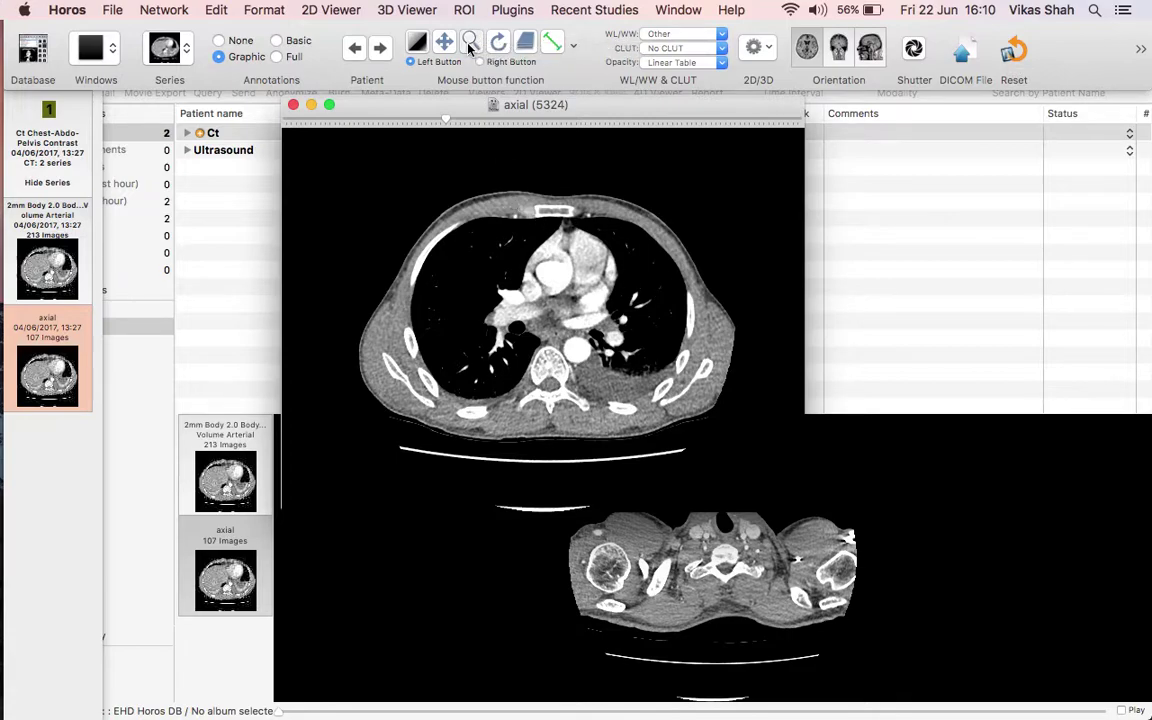